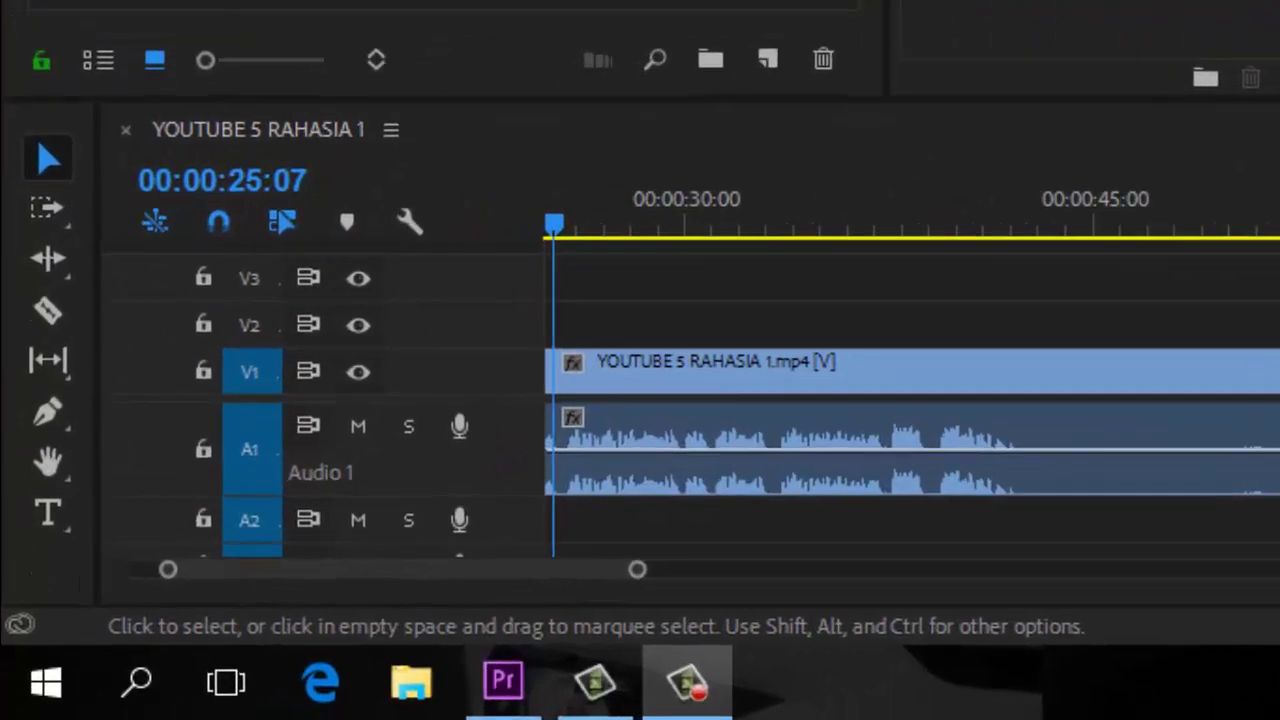
Activate the Razor tool to cut the YOUTUBE 5 RAHASIA 1.mp4 clip on the timeline.
click(48, 310)
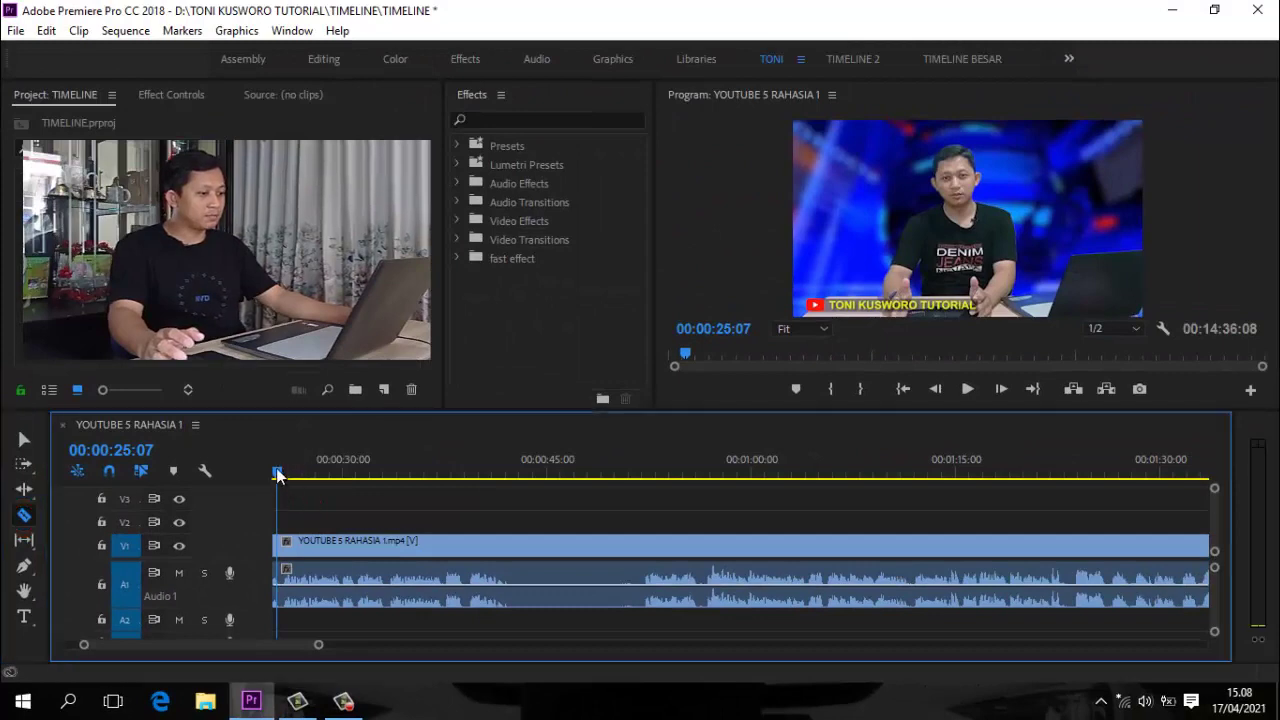
Razor-cut the clip at about 0:41 and 0:52.
drag(285, 466, 494, 513)
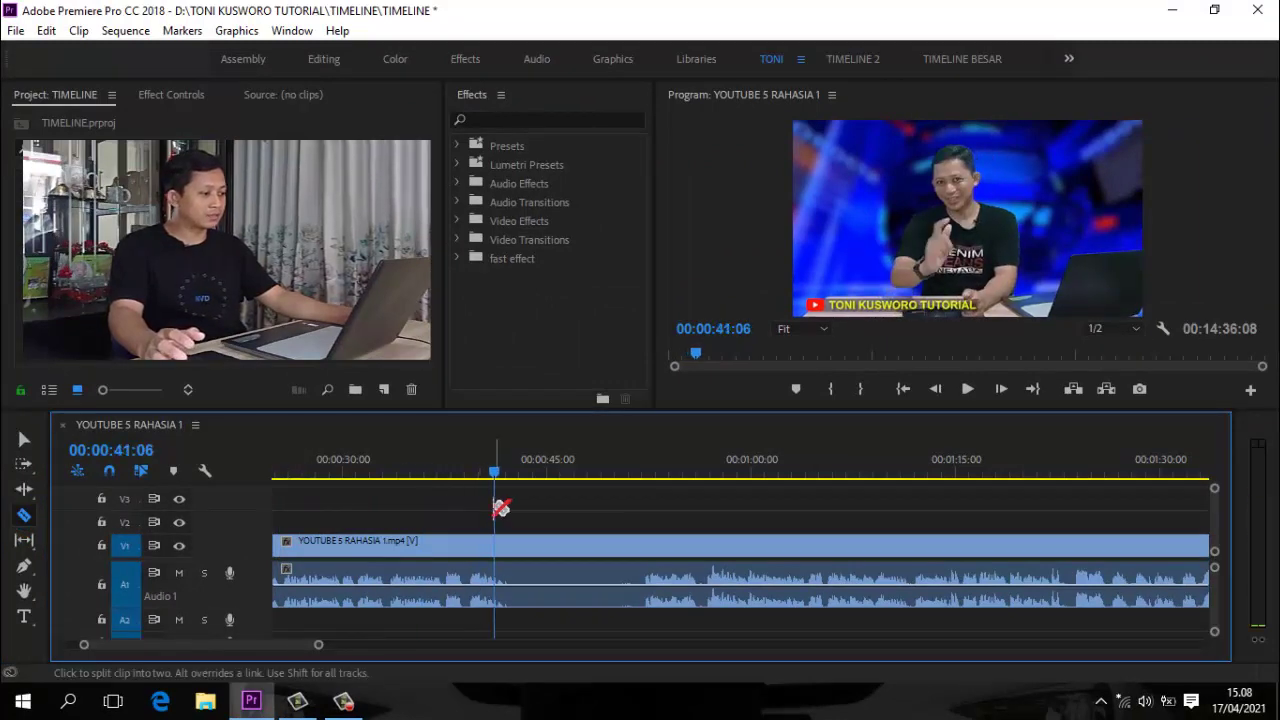
click(505, 541)
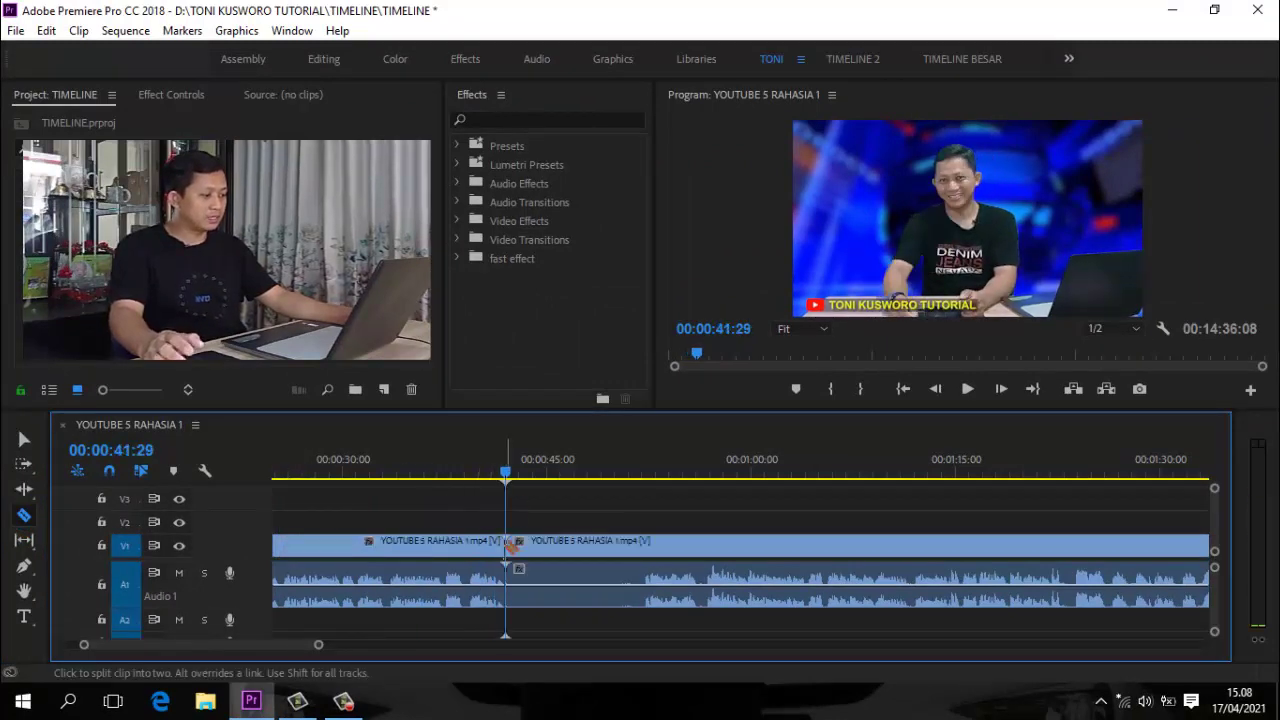
click(643, 470)
click(645, 540)
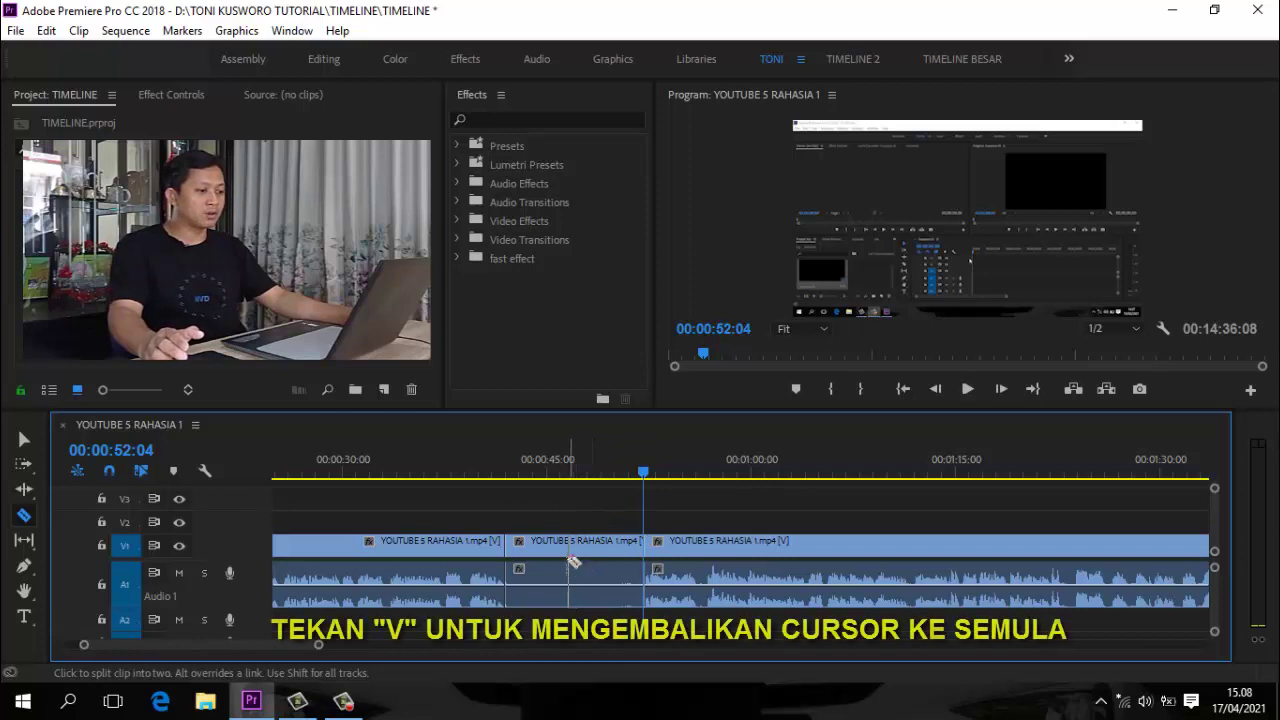
Delete the middle piece and close the gap, then undo to restore the single uncut clip.
key(v)
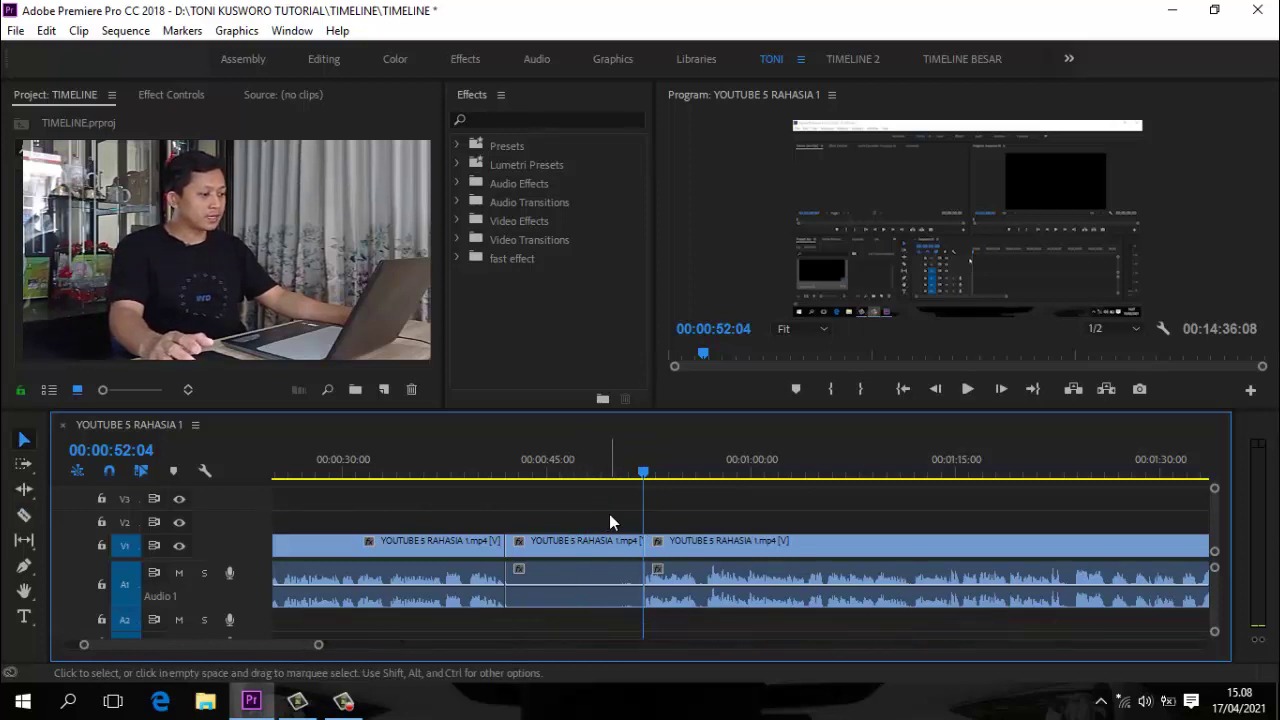
click(574, 566)
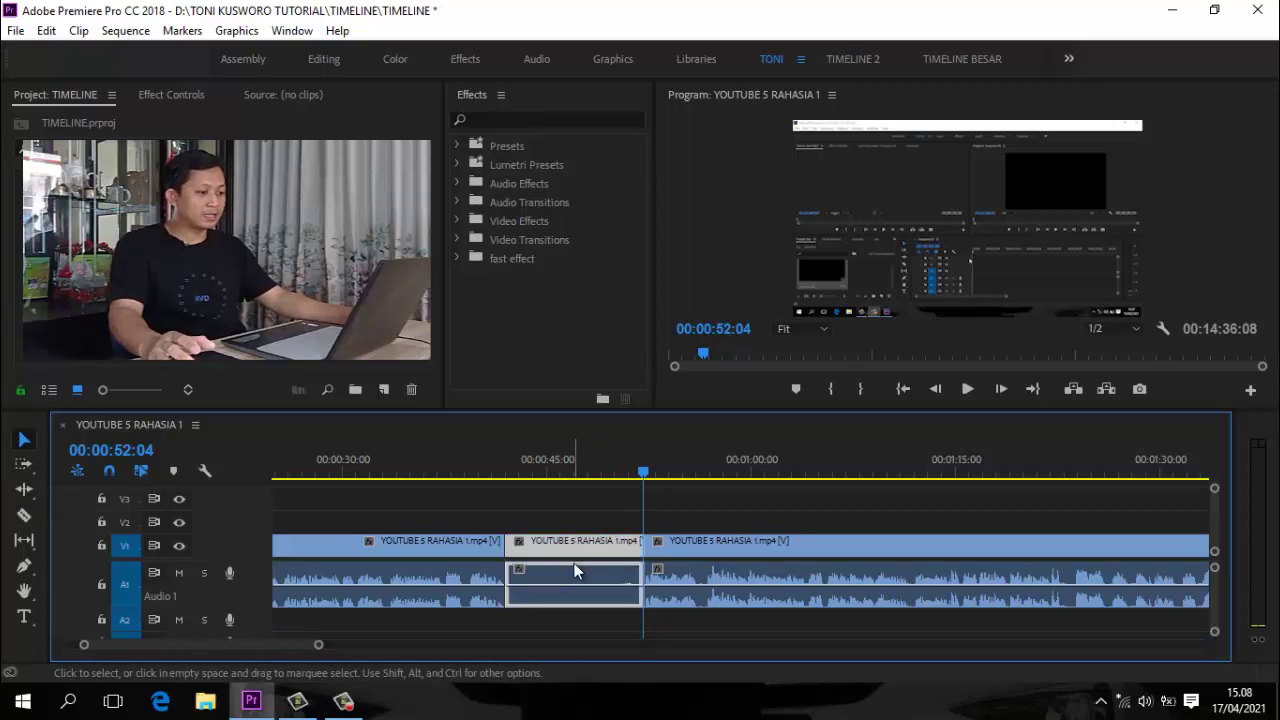
key(Delete)
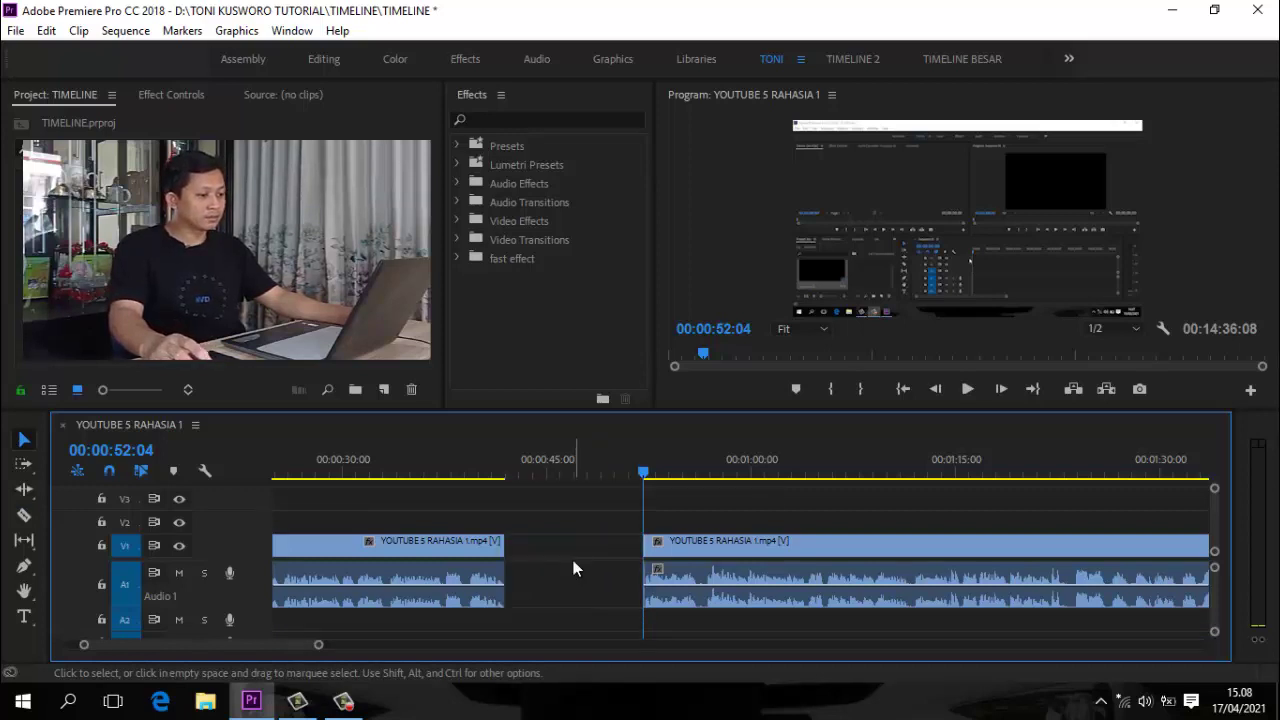
drag(655, 560, 517, 565)
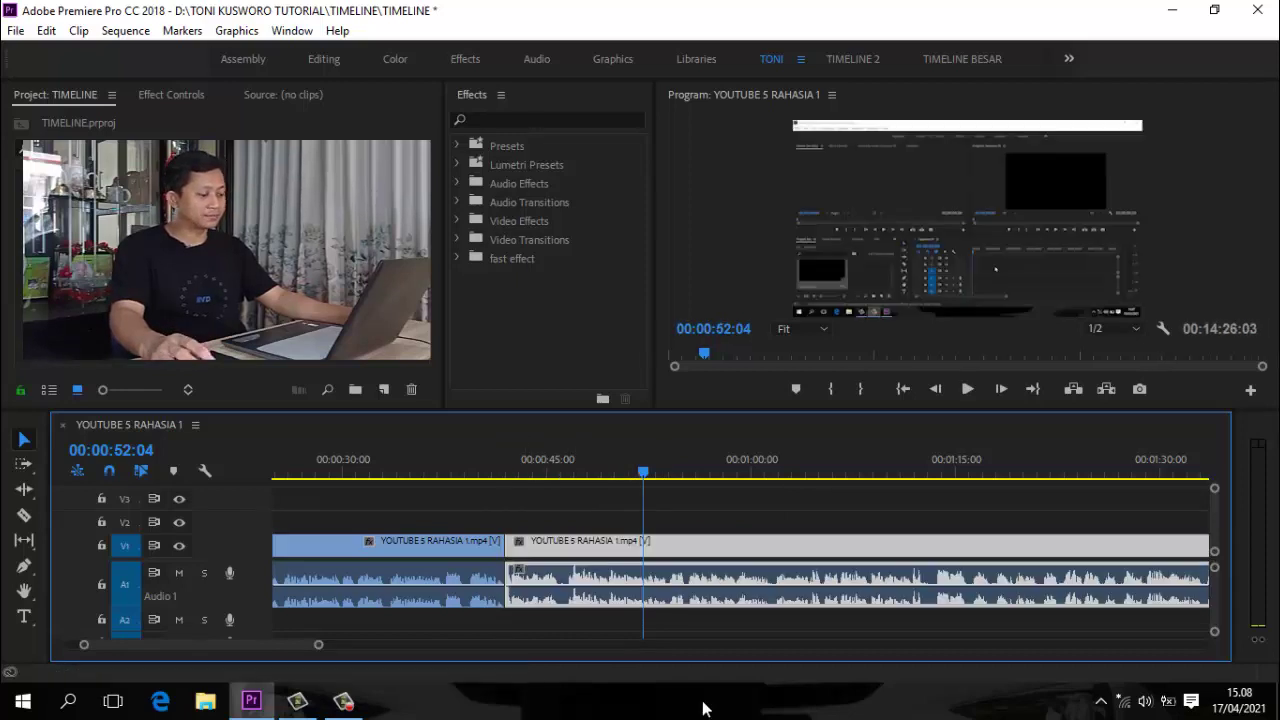
click(698, 623)
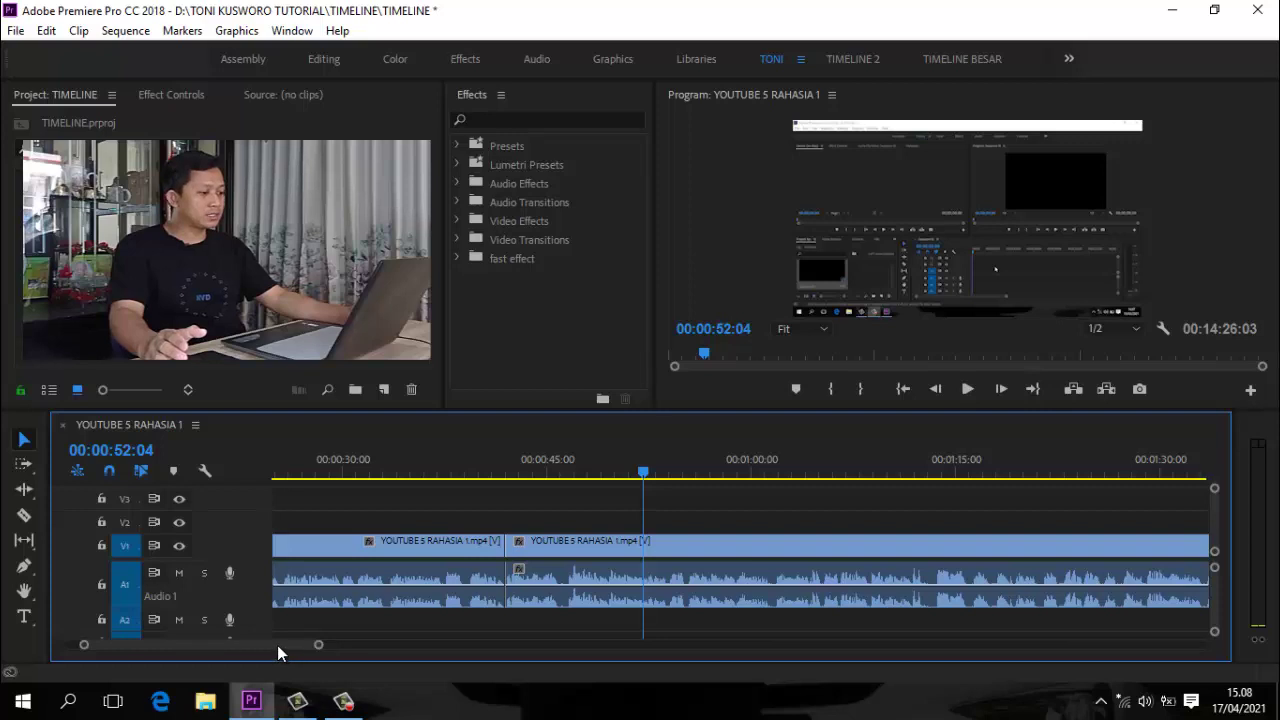
key(ctrl+z)
key(ctrl+z)
key(ctrl+z)
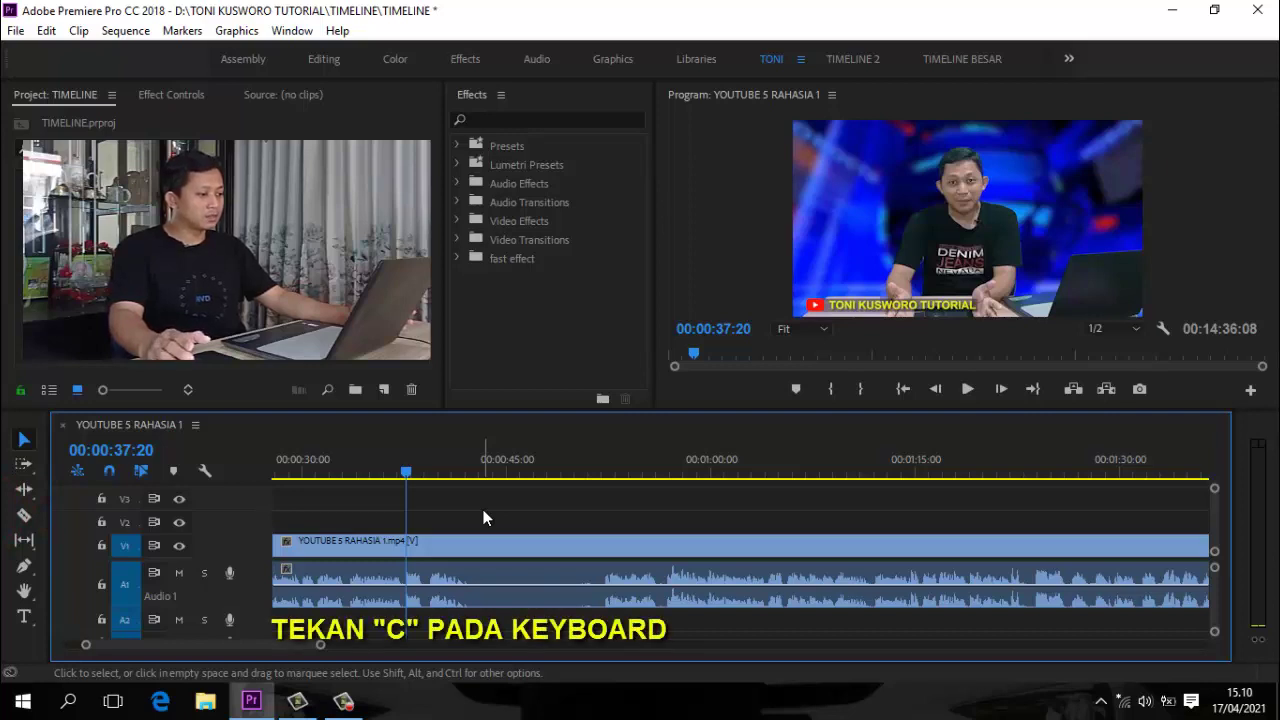
Razor-cut the clip at about 0:42:04 and 0:51:27.
key(c)
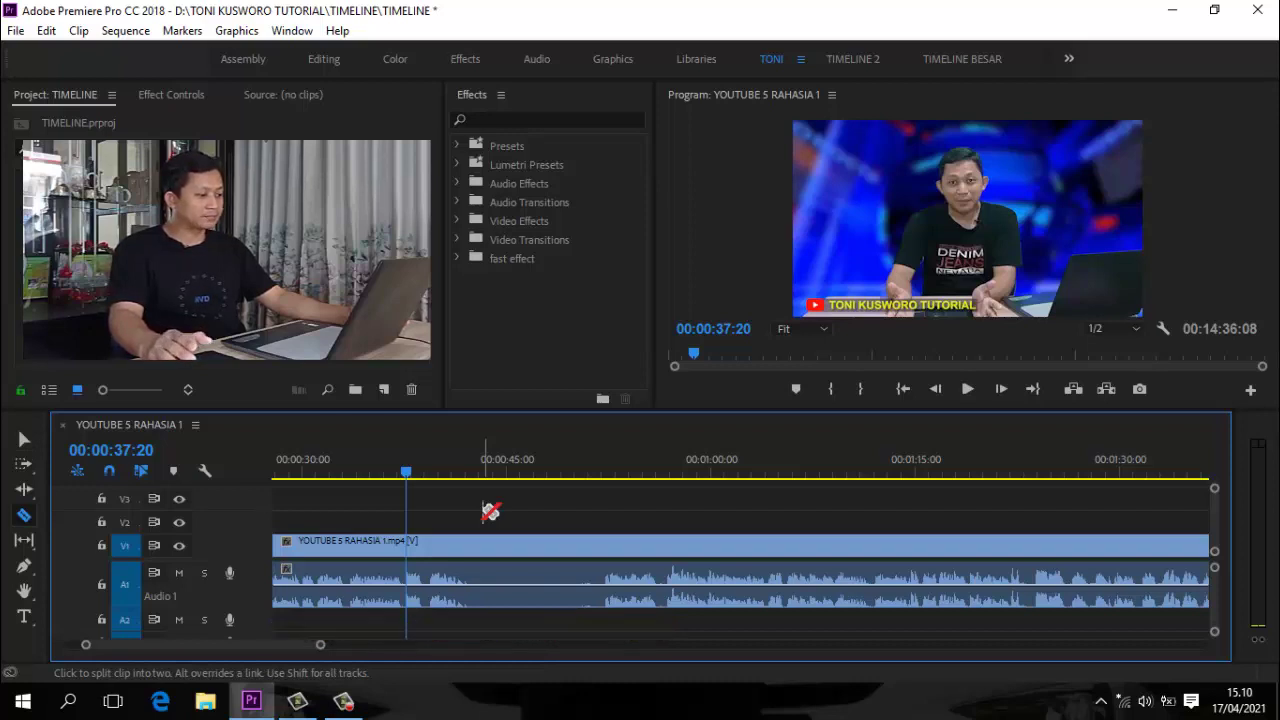
click(468, 545)
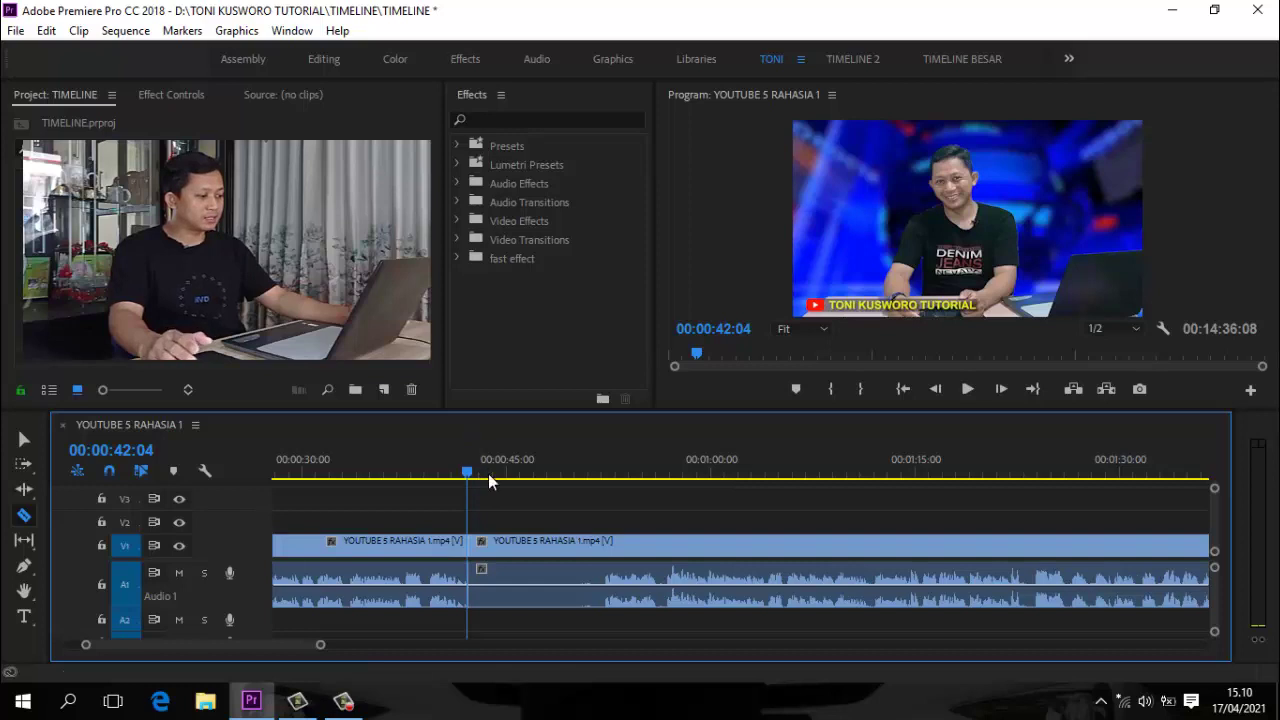
drag(489, 475, 600, 476)
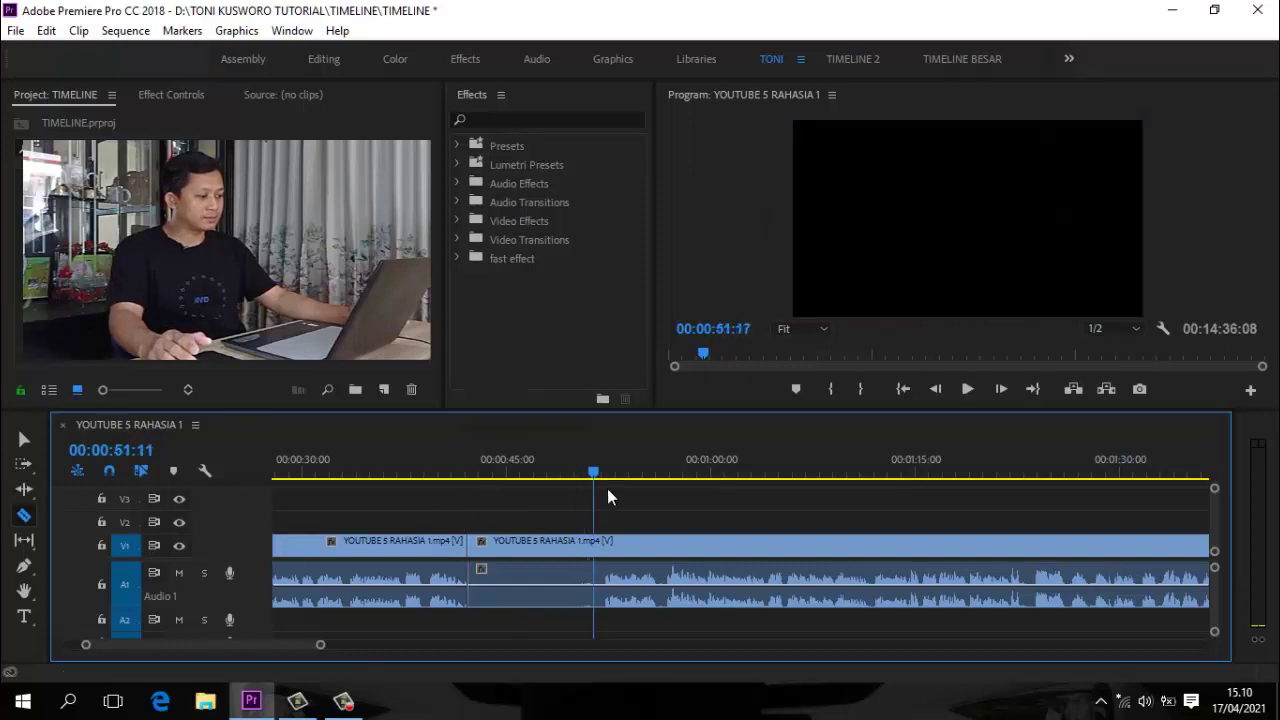
click(601, 545)
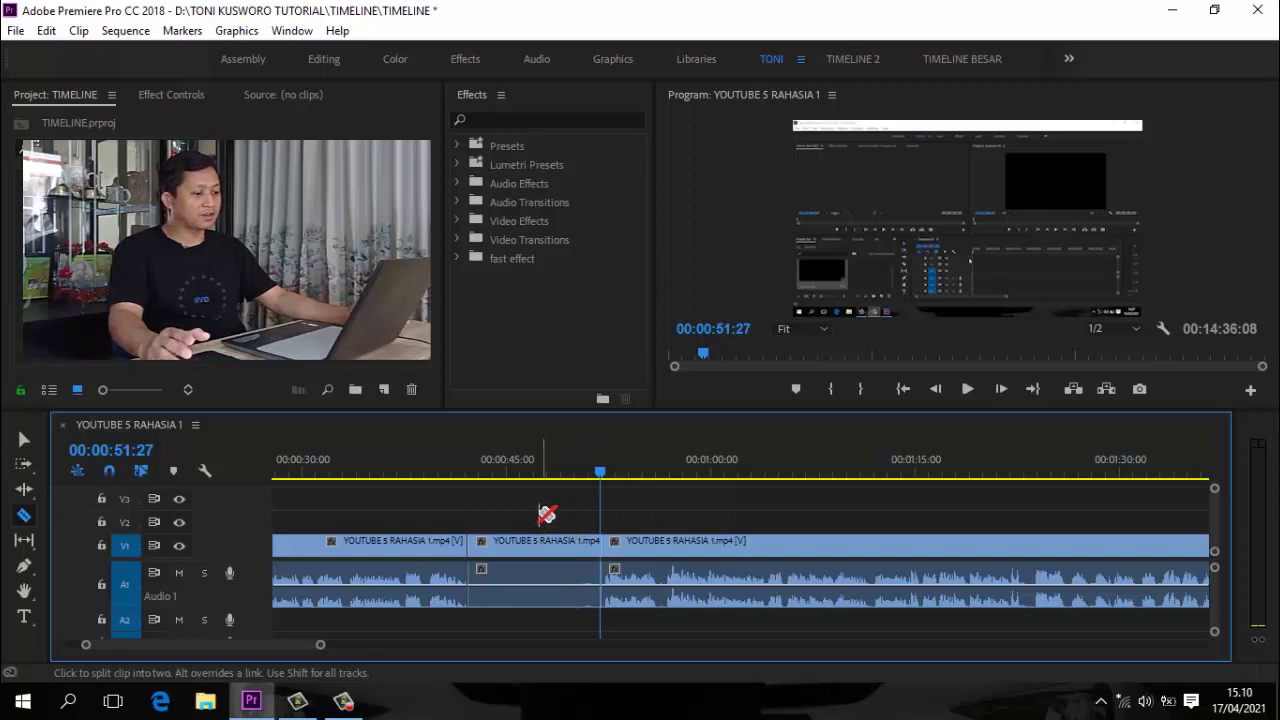
Delete the middle piece and ripple-delete its gap so the sequence runs 00:14:26:15.
key(v)
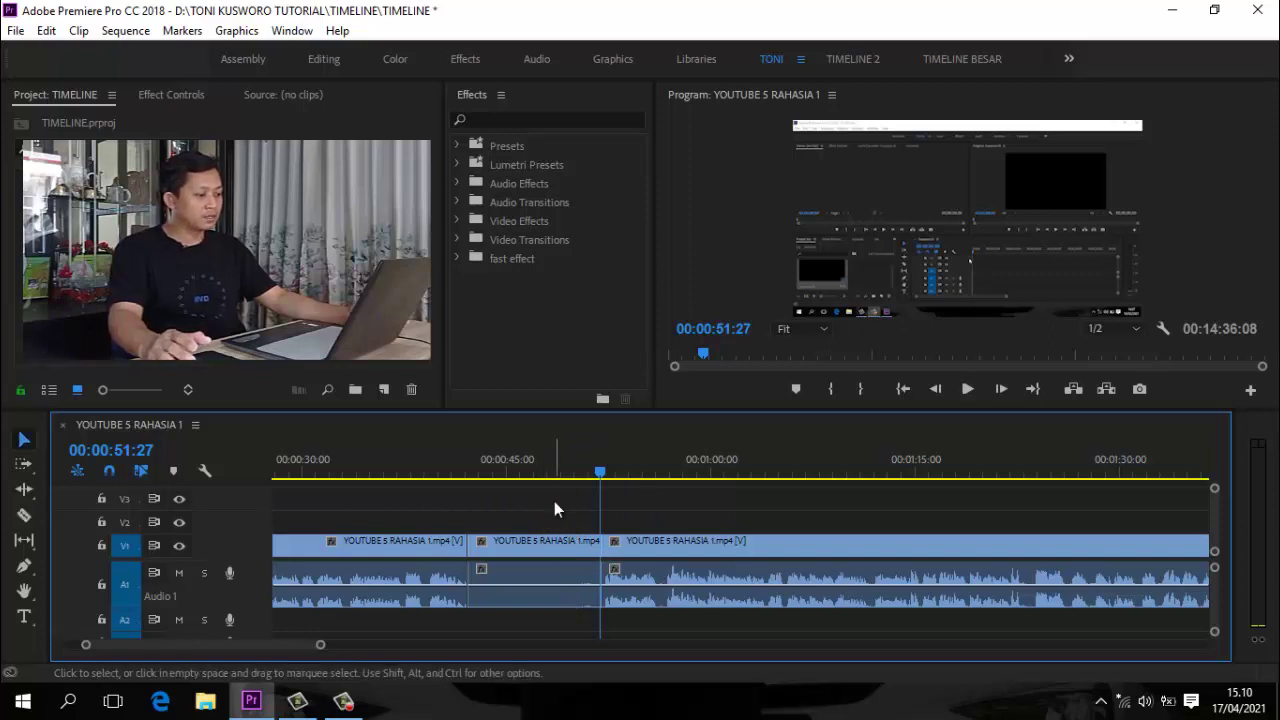
click(558, 548)
key(Delete)
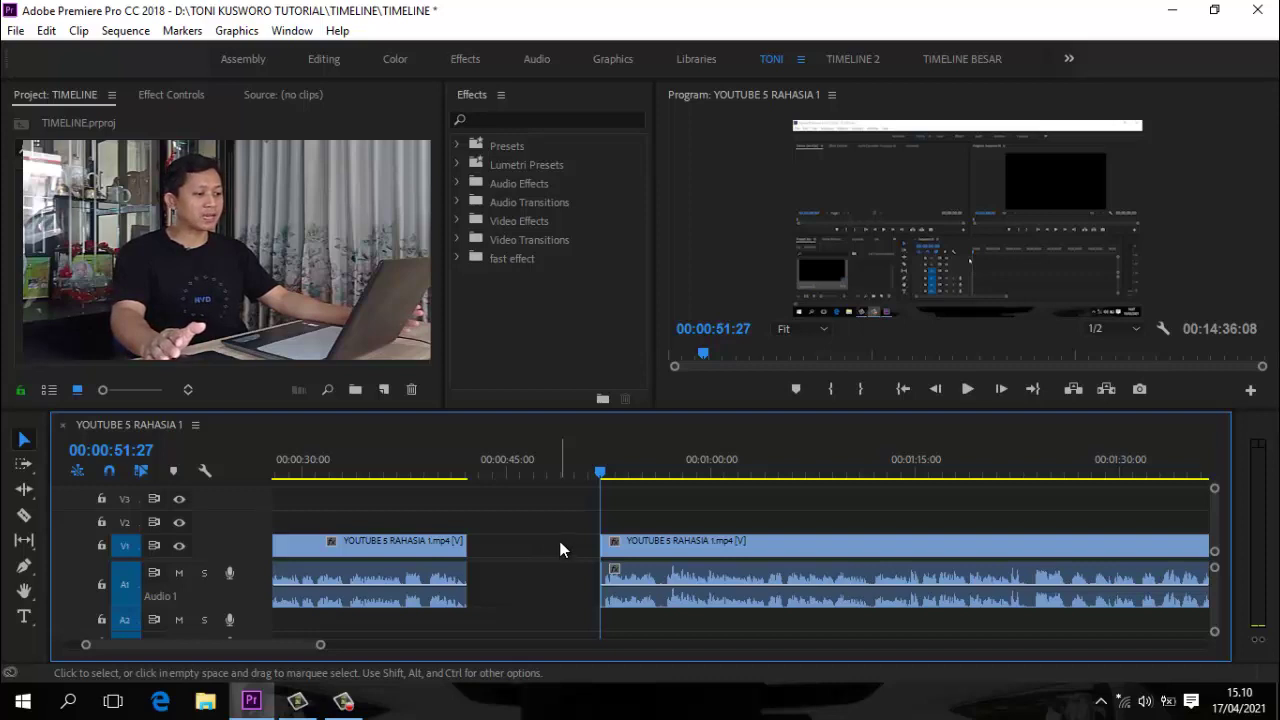
click(562, 540)
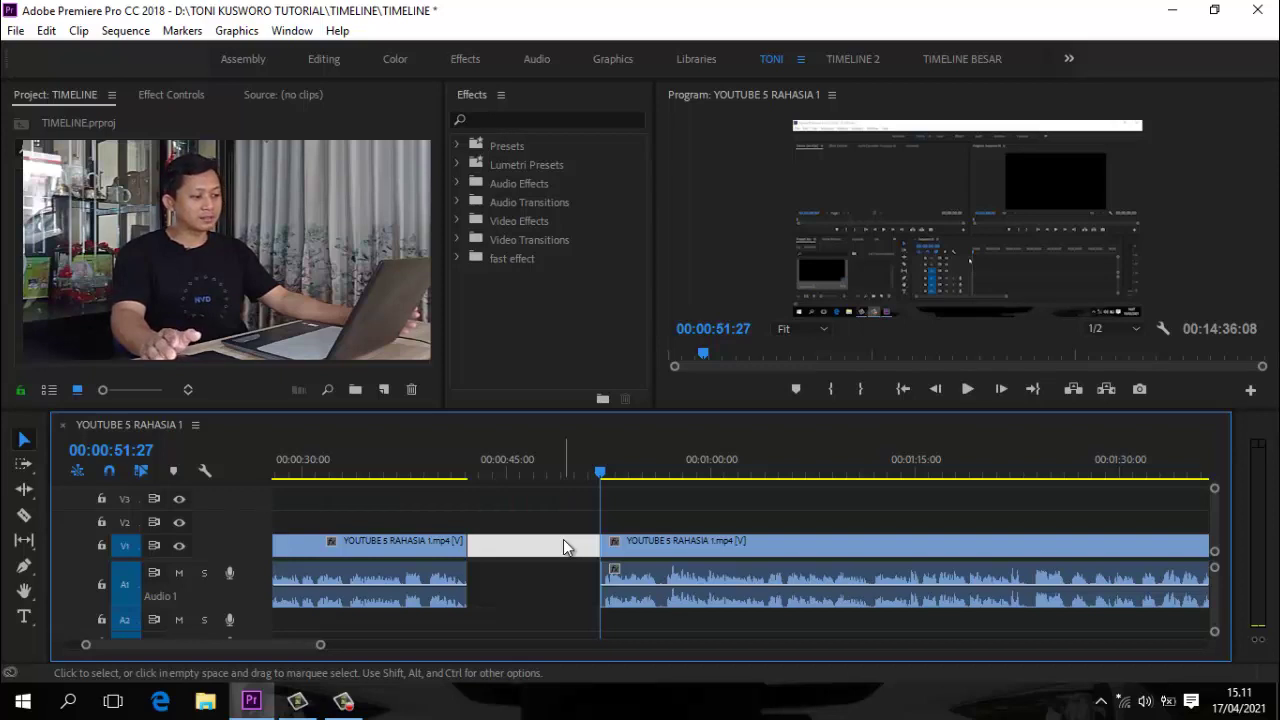
key(Delete)
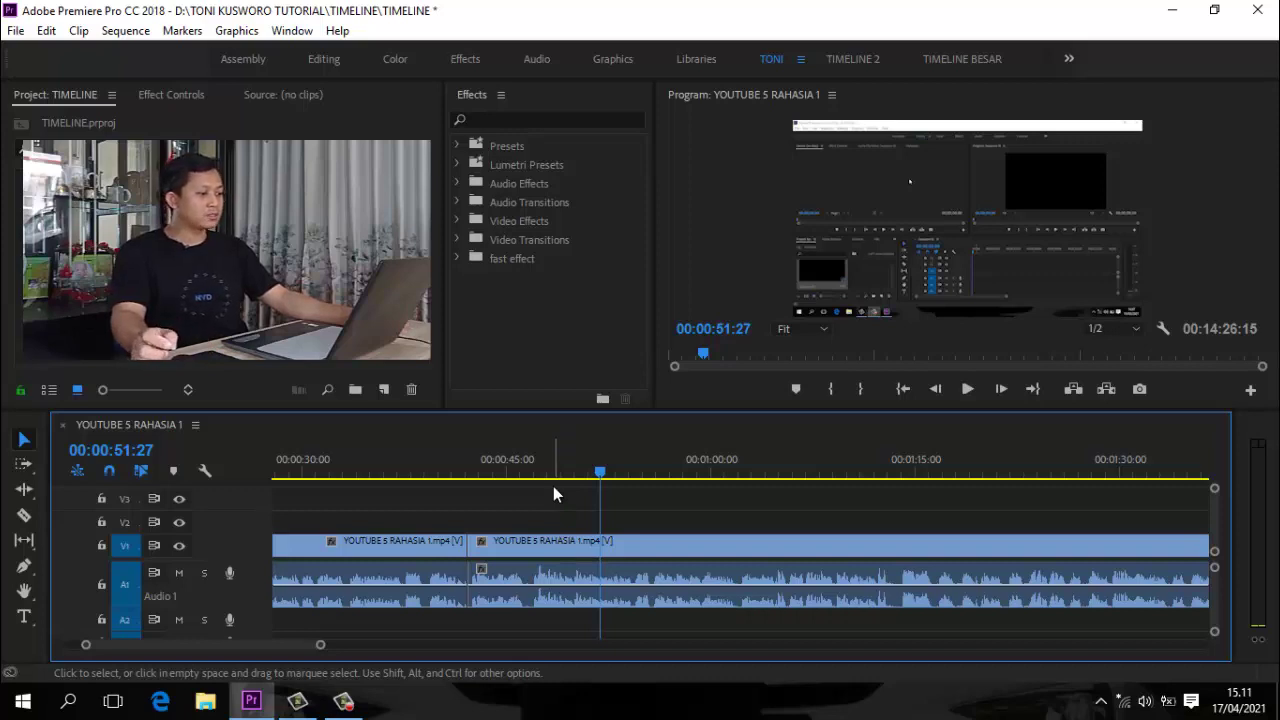
Undo the last cut and split the clip again at 00:00:51:29.
key(ctrl+z)
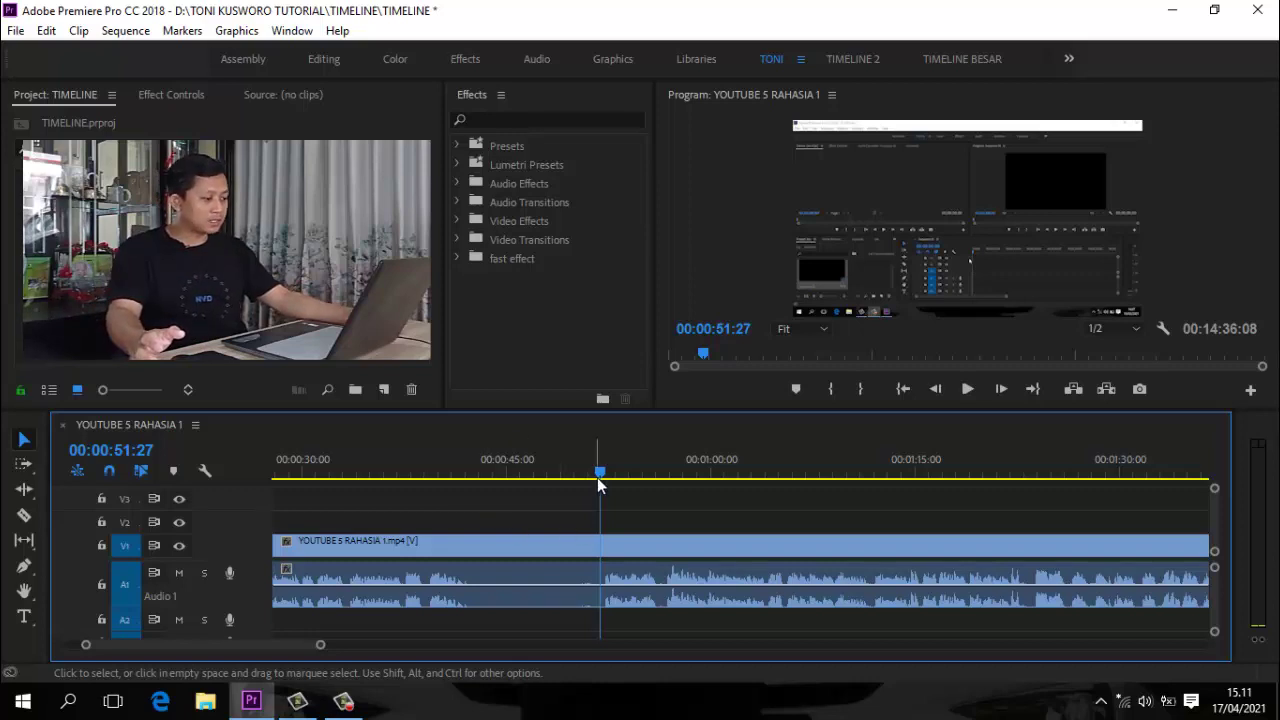
mouse_move(600, 474)
mouse_down()
mouse_move(473, 474)
mouse_move(597, 477)
mouse_up()
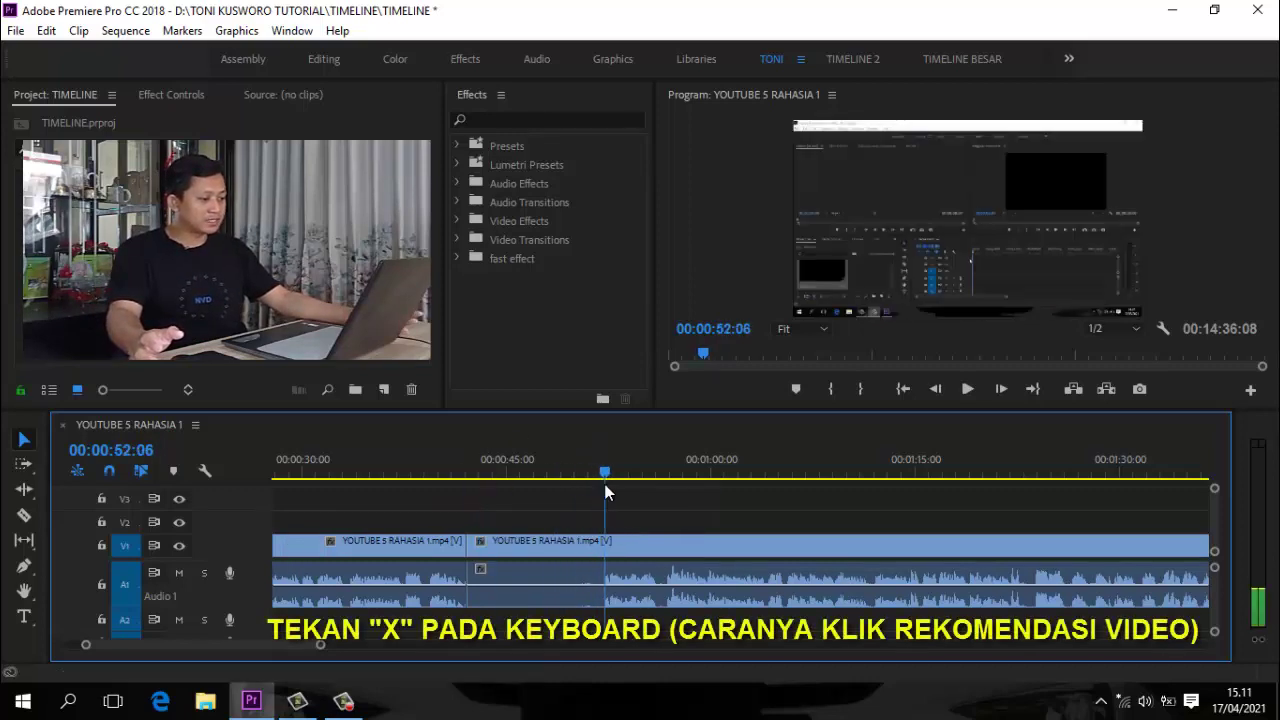
key(x)
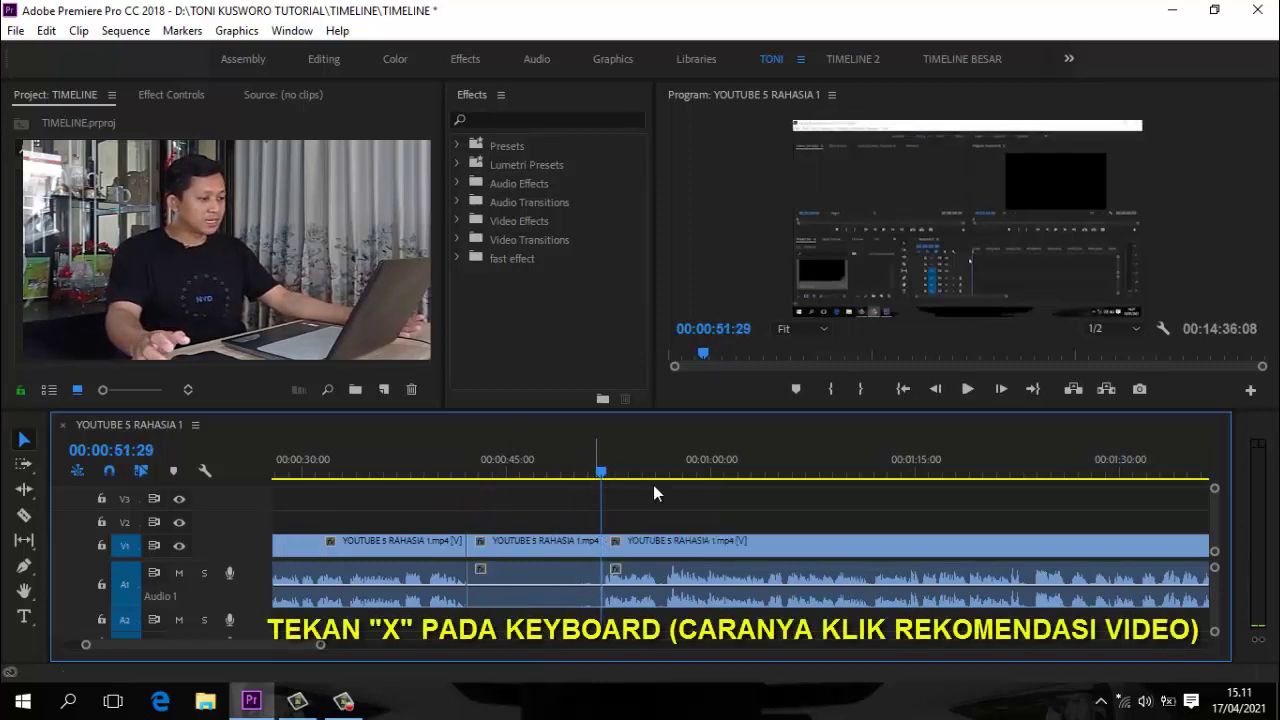
click(614, 475)
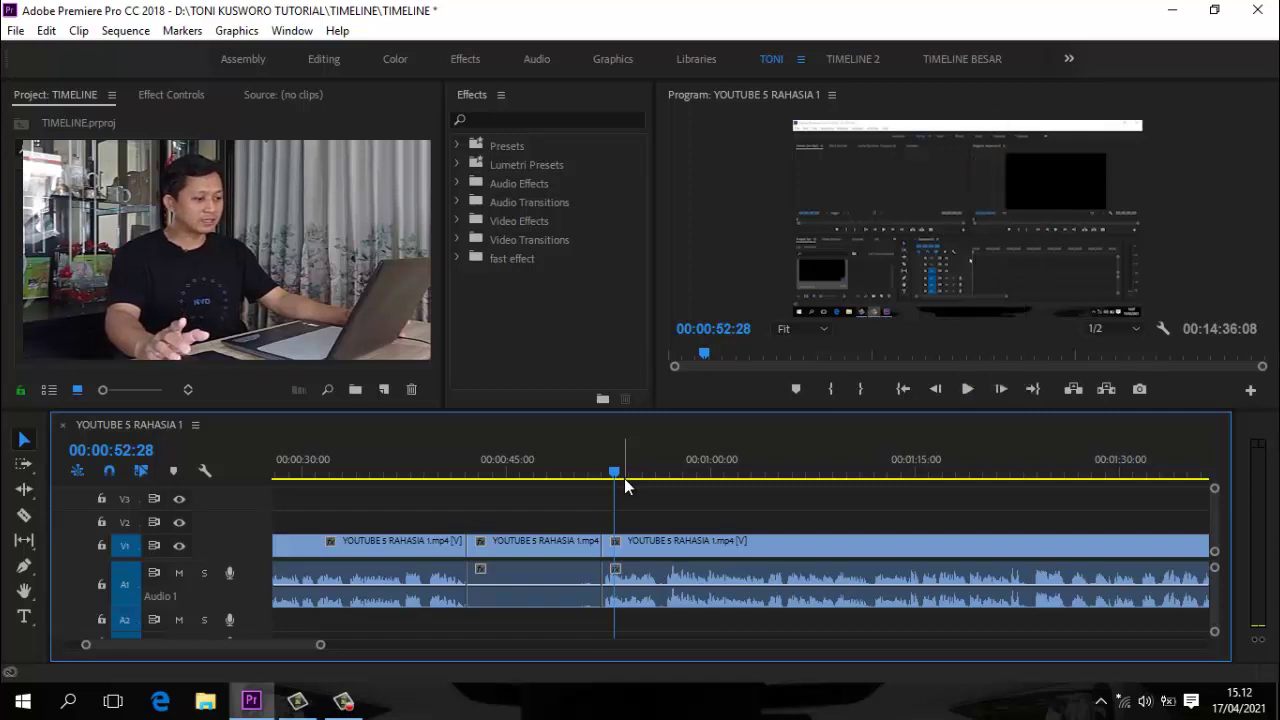
Delete the unwanted middle section and ripple-delete its gap, making the sequence 00:14:26:11.
click(556, 543)
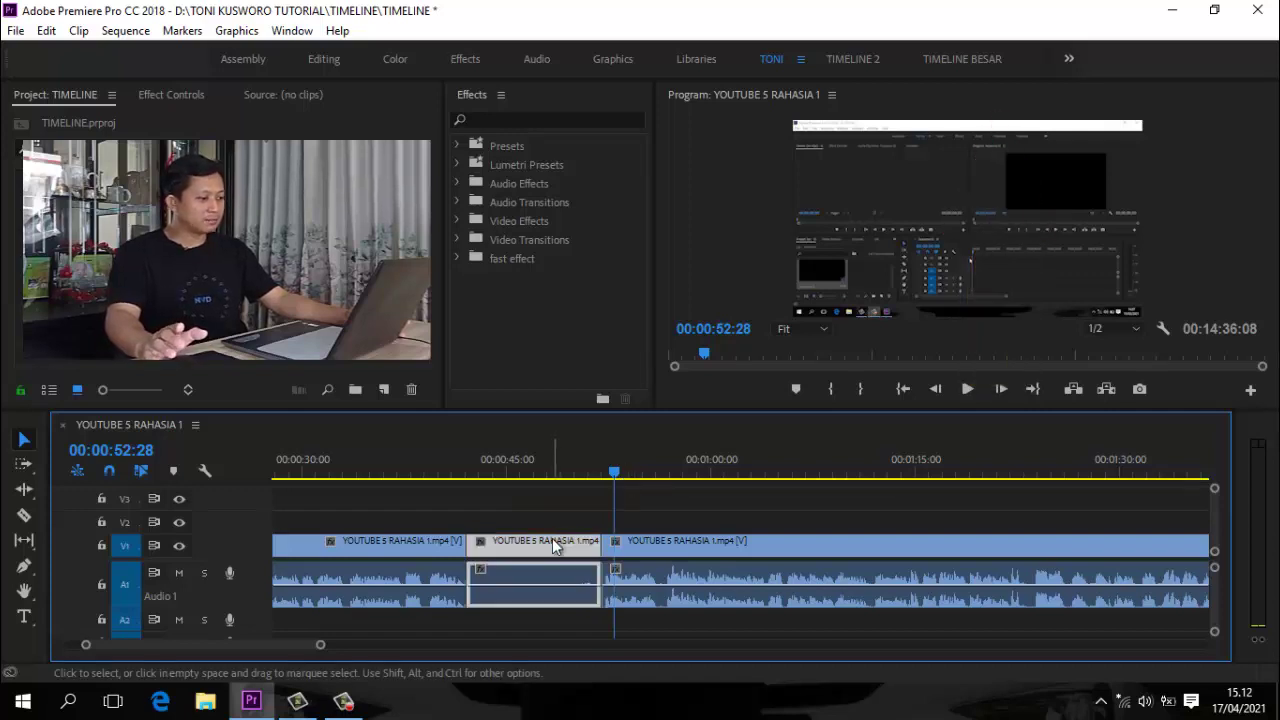
key(Delete)
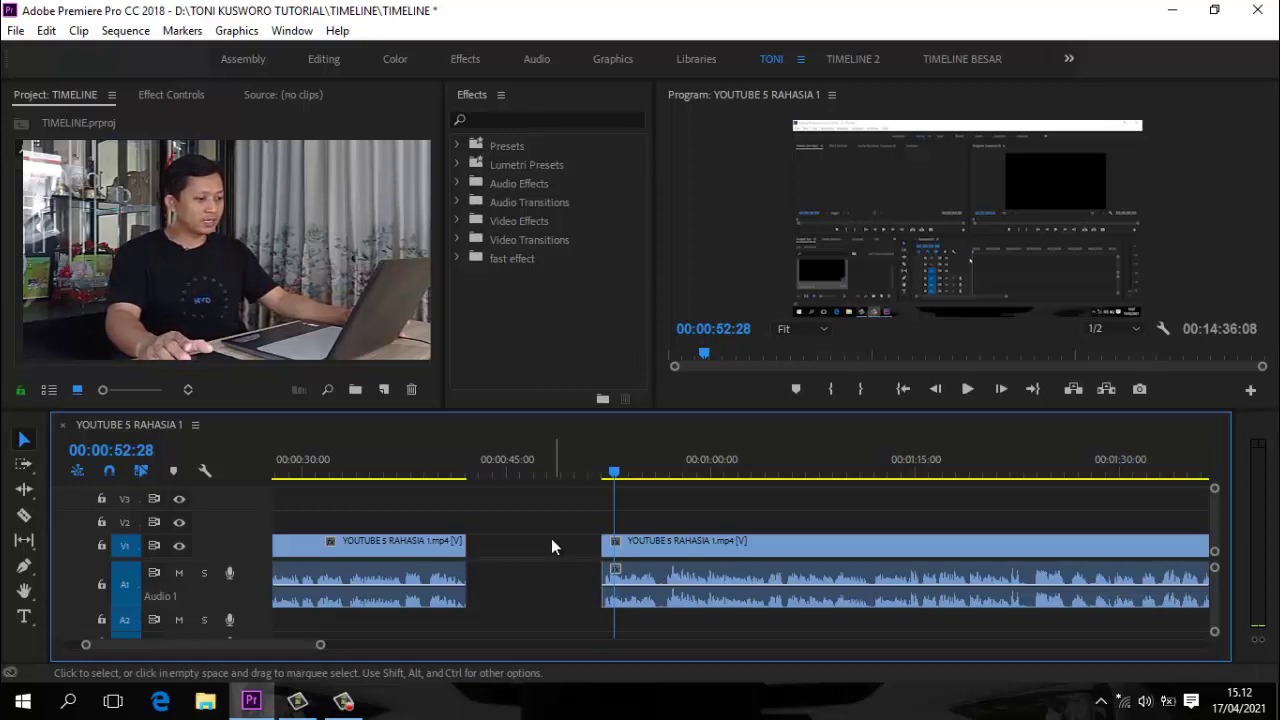
click(548, 540)
key(Delete)
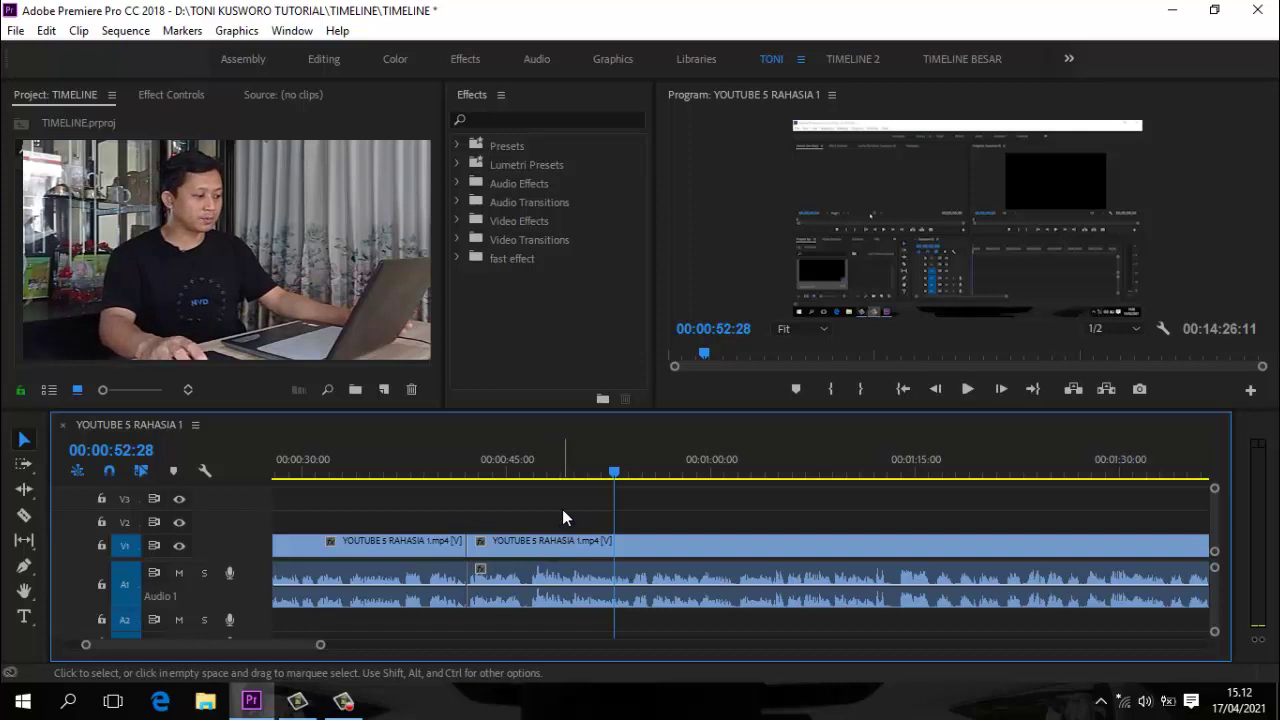
Restore the uncut clip, split at 00:00:42:13, and Q-trim away footage up to 00:00:51:19.
key(ctrl+z)
drag(612, 470, 440, 470)
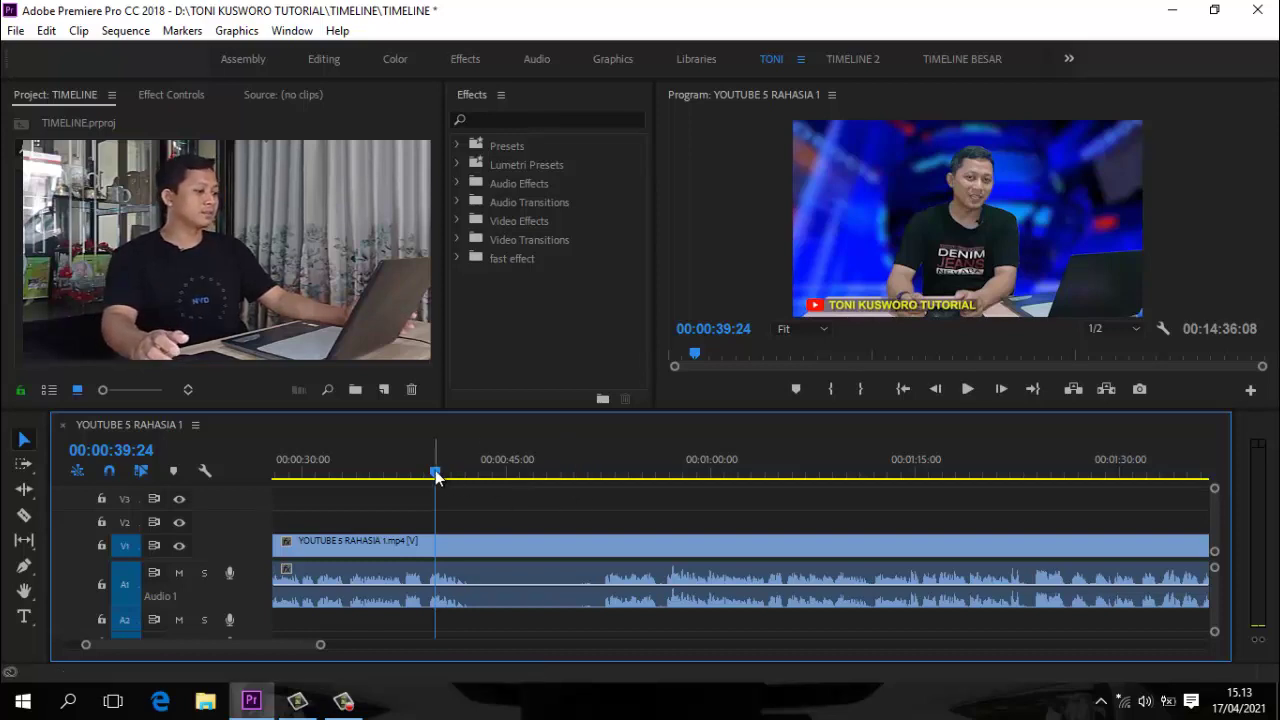
drag(436, 474, 476, 481)
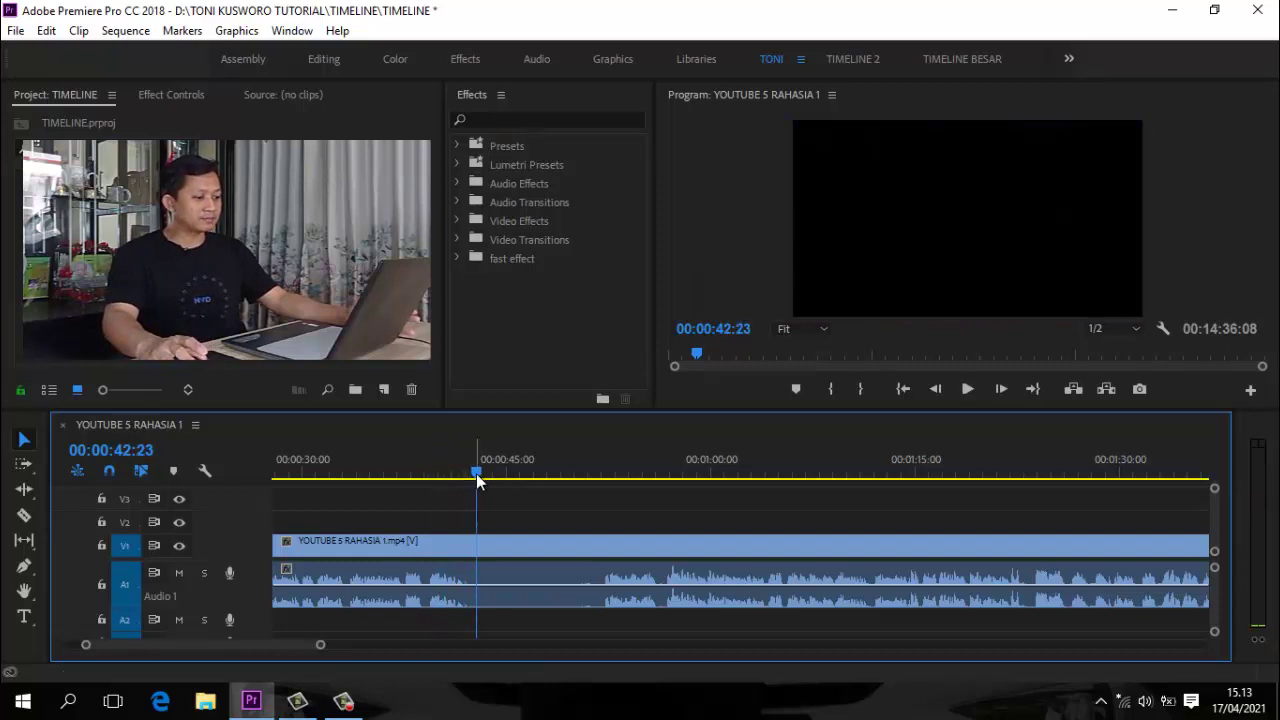
drag(477, 481, 471, 476)
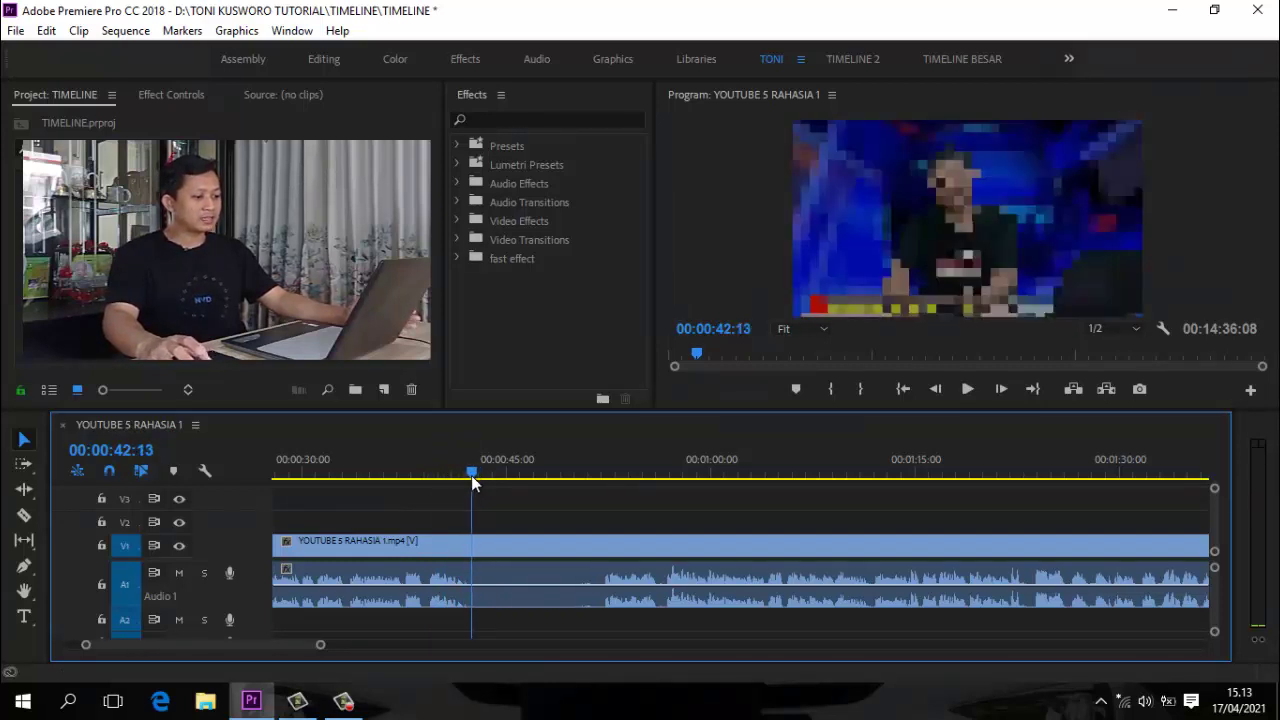
key(ctrl+k)
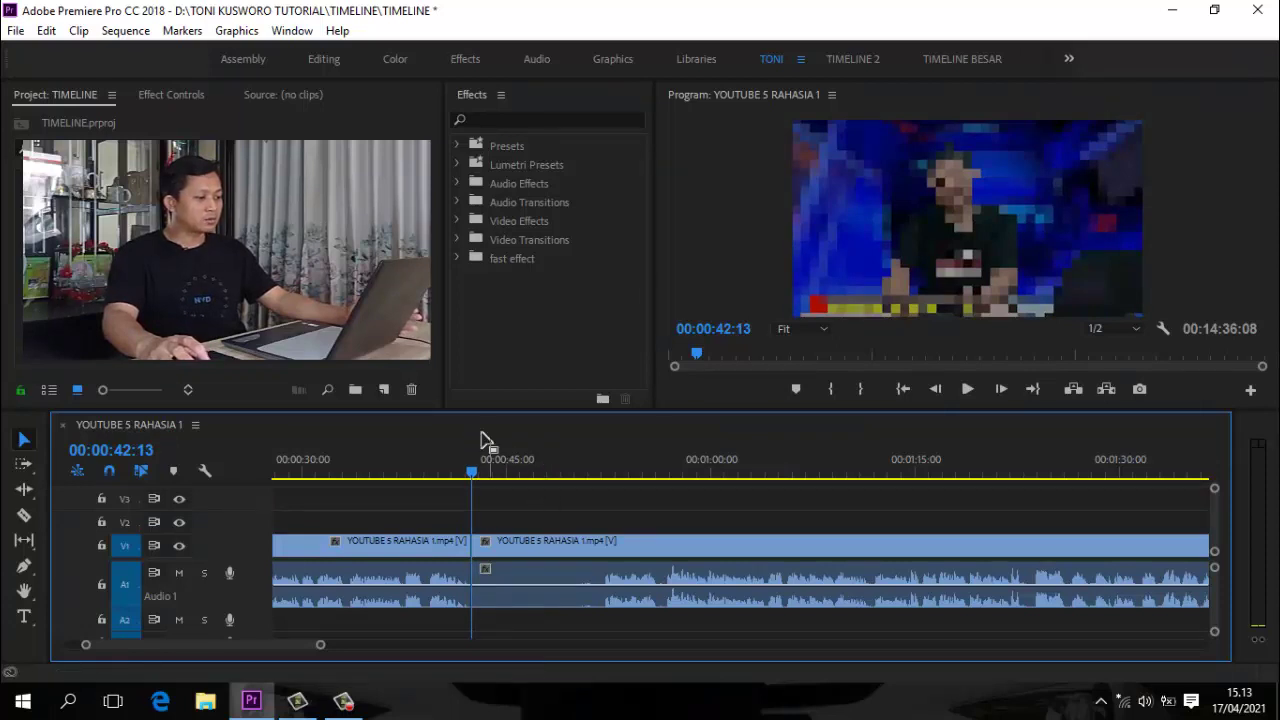
drag(472, 472, 597, 476)
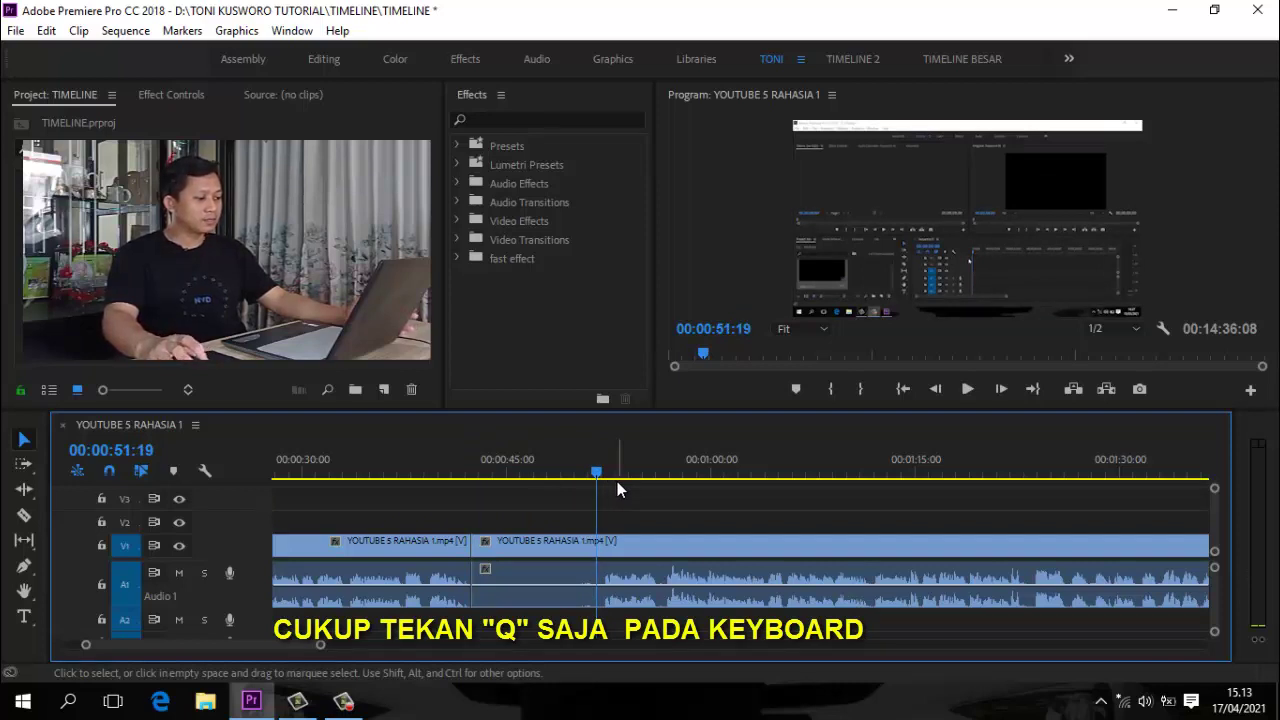
key(q)
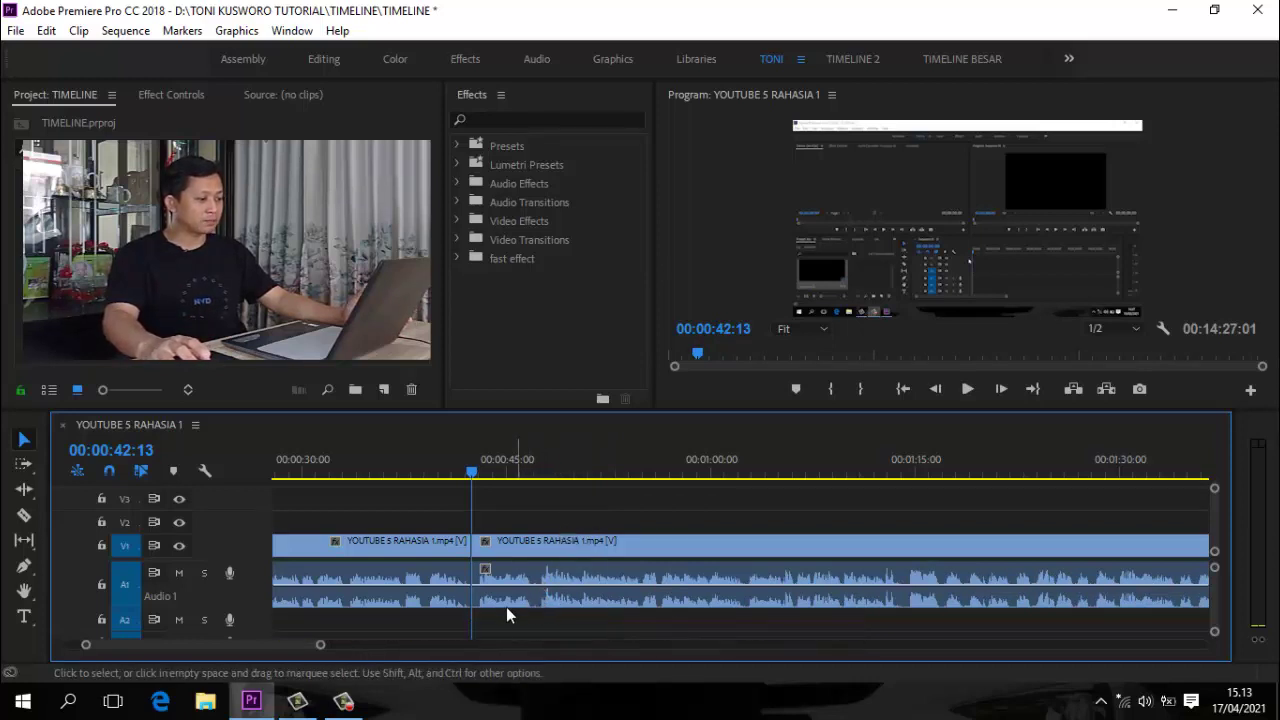
Split at 00:02:46:01 and ripple-trim away footage up to about 00:02:52:25.
scroll(299, 642, down, 2)
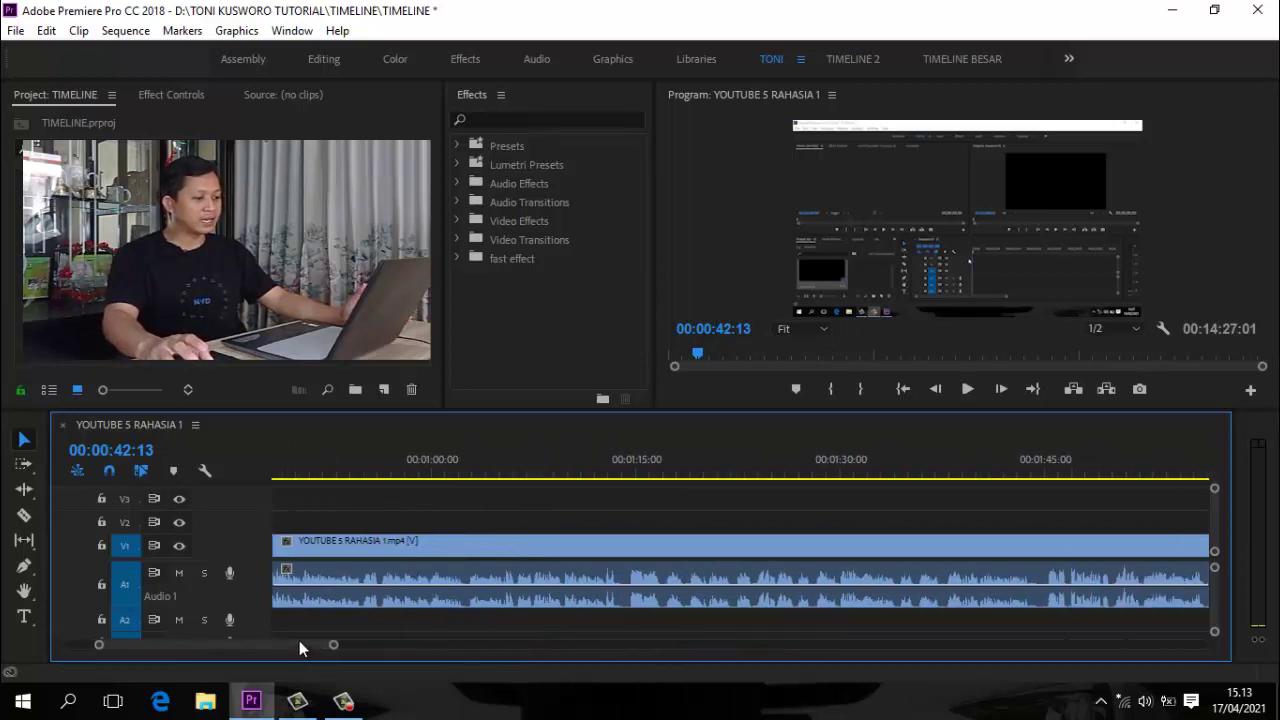
scroll(281, 646, down, 1)
scroll(290, 650, down, 2)
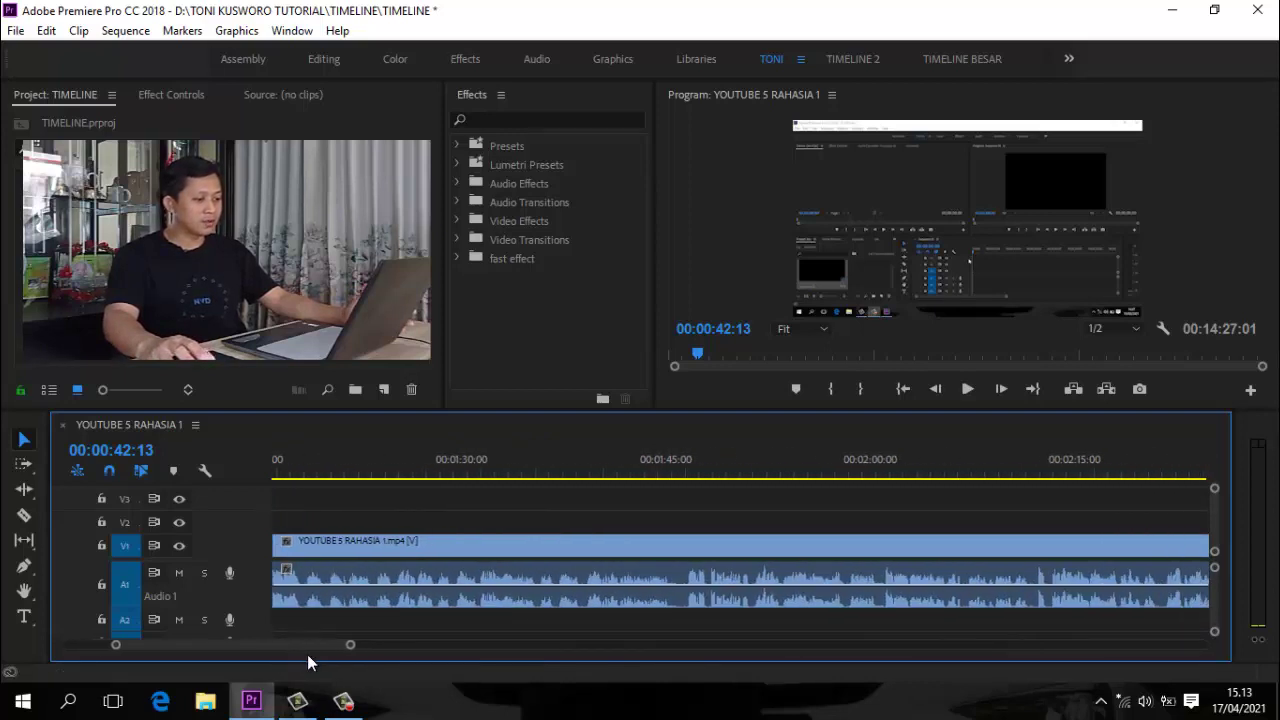
scroll(320, 655, down, 2)
scroll(350, 652, down, 2)
click(540, 470)
key(ctrl+k)
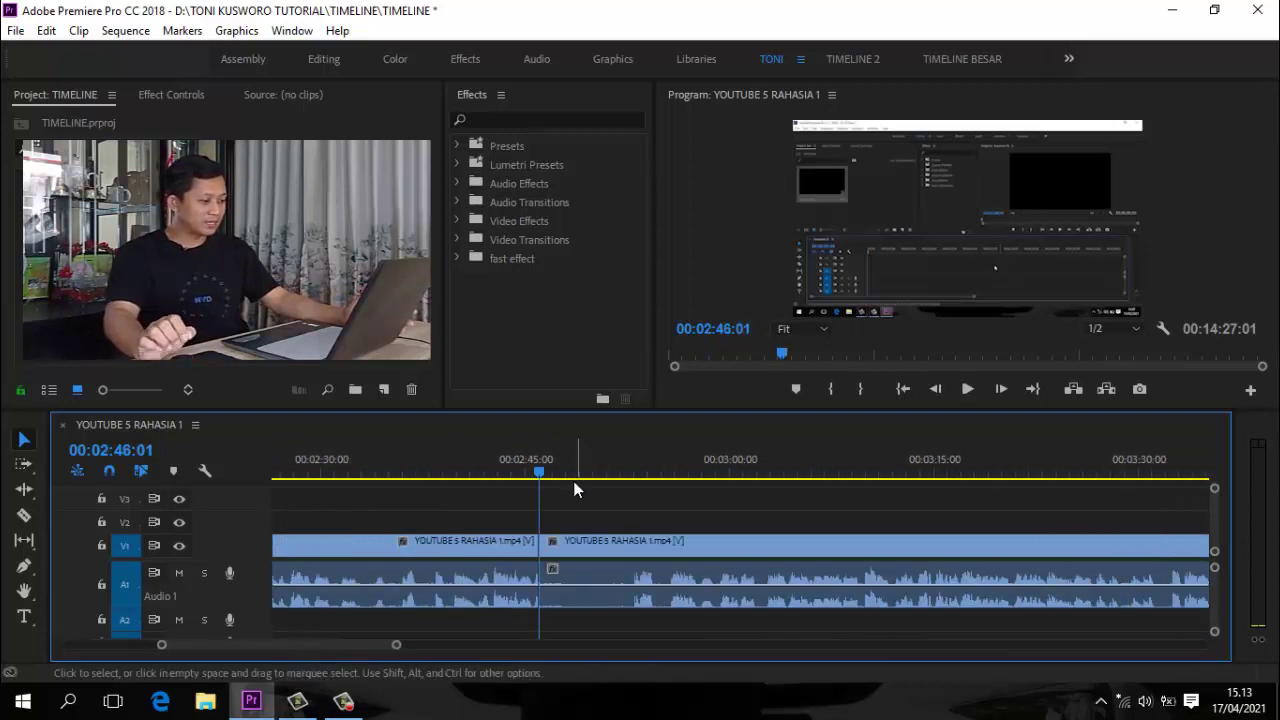
drag(540, 475, 631, 495)
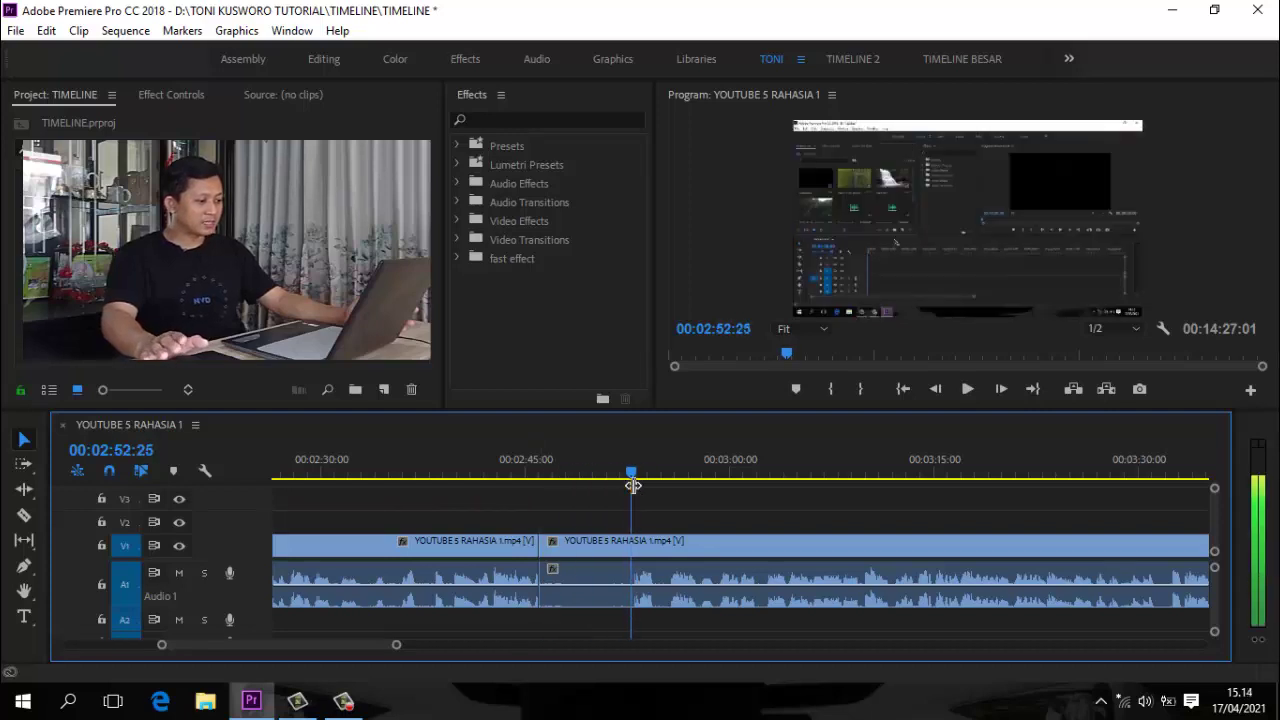
key(Up)
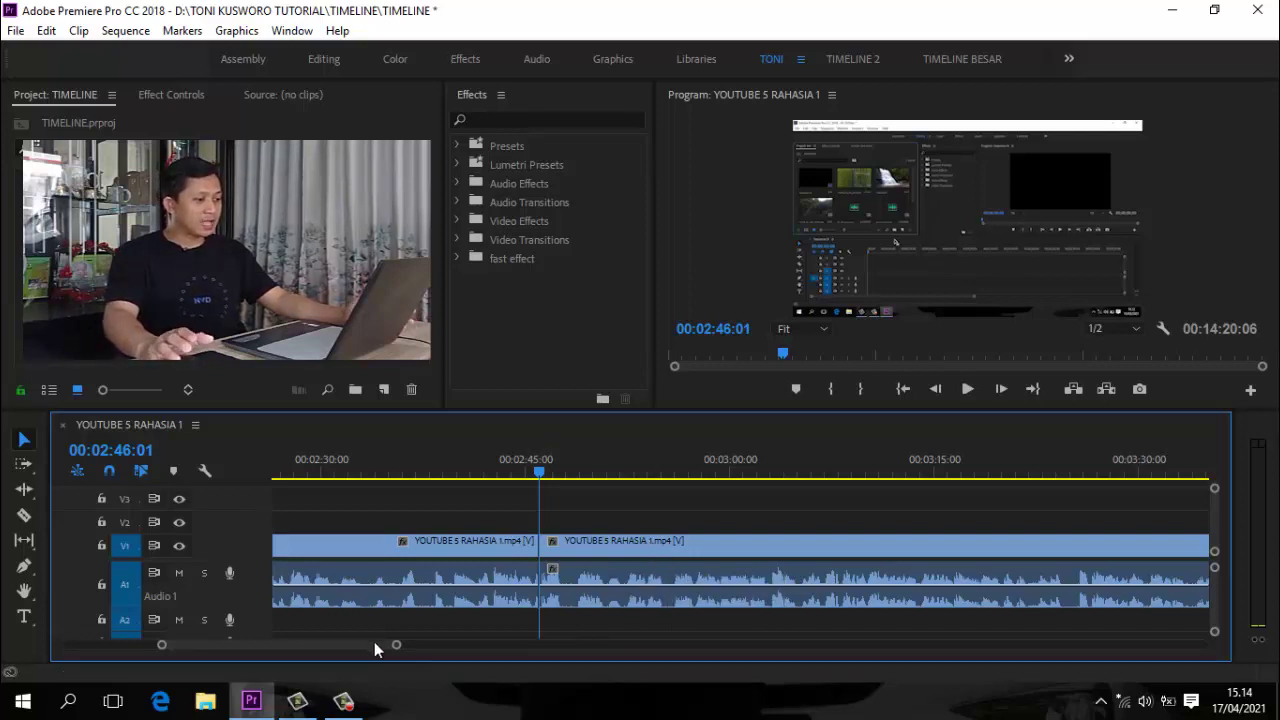
Split at 00:04:50:03 and W-trim away footage back to 00:04:43:25, leaving 00:14:13:28.
scroll(380, 646, down, 5)
click(606, 473)
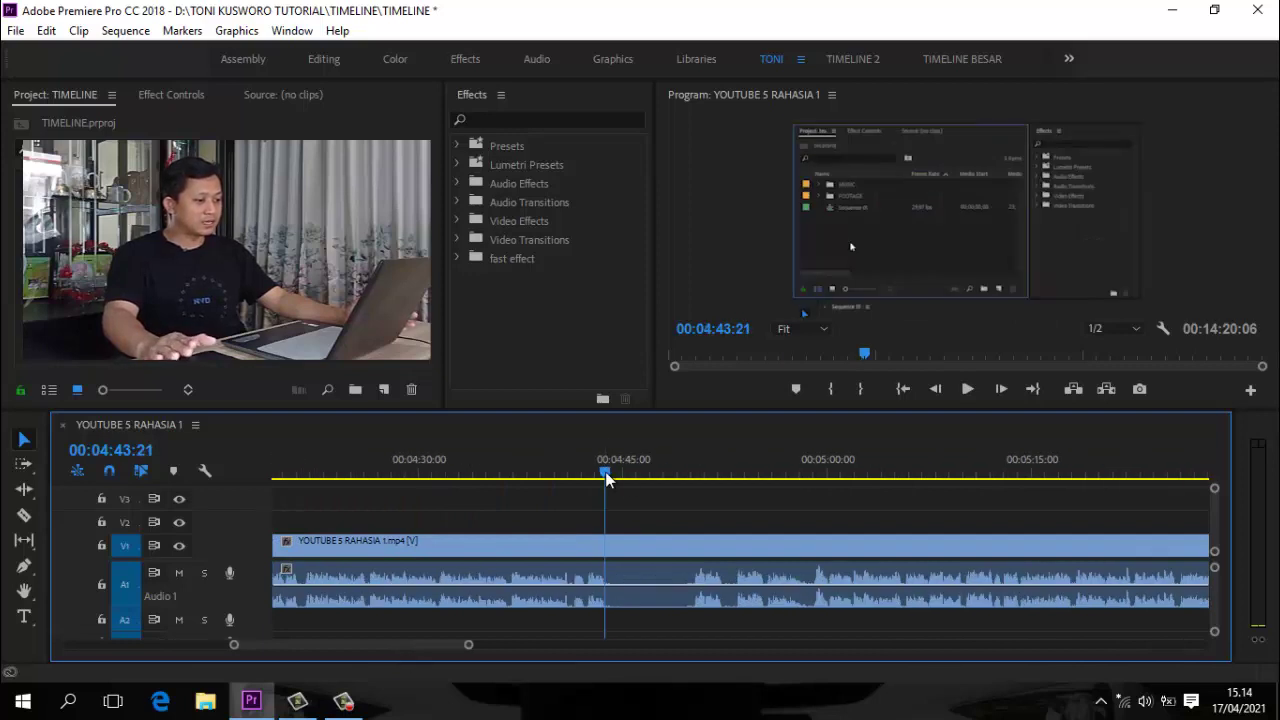
drag(606, 476, 692, 480)
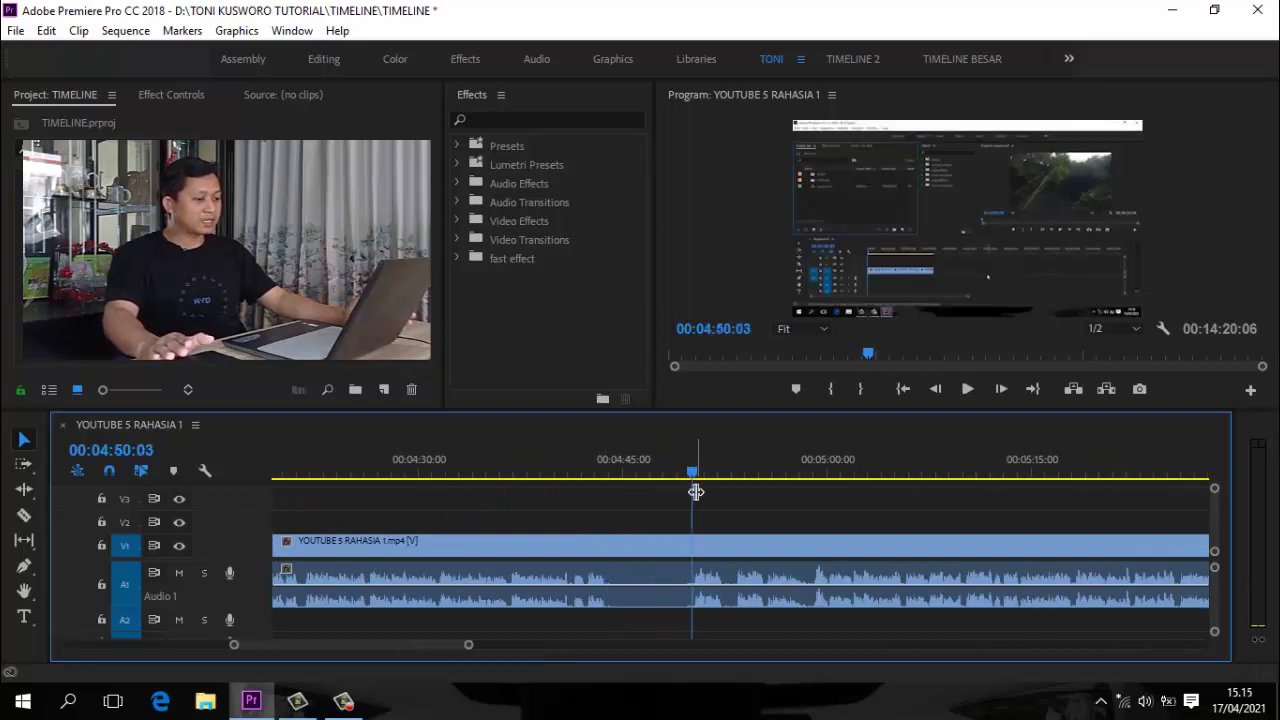
key(ctrl+k)
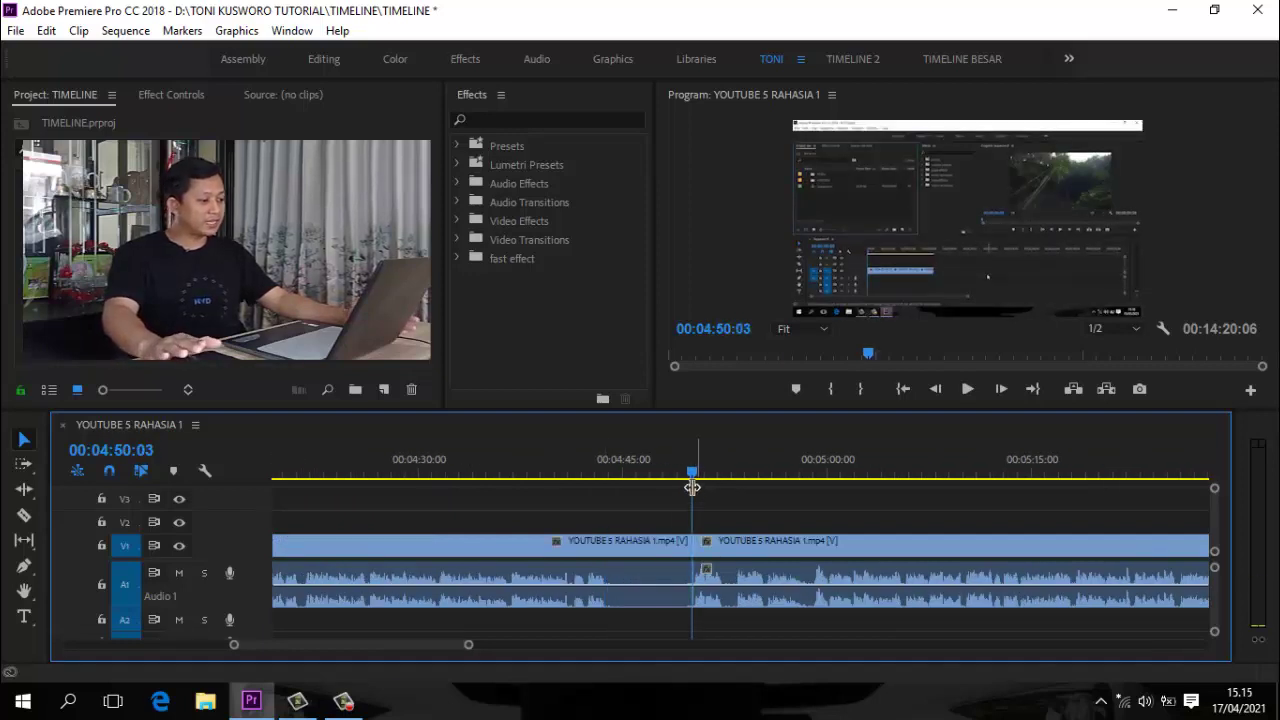
drag(690, 478, 606, 476)
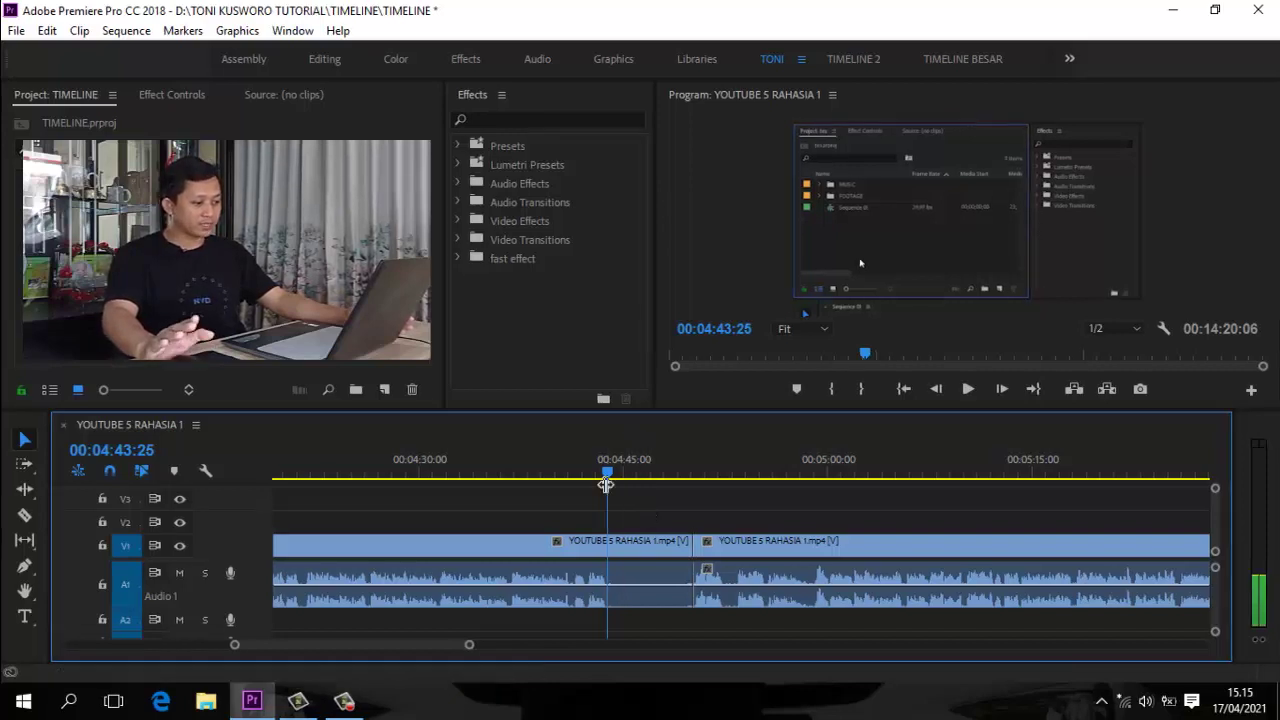
key(w)
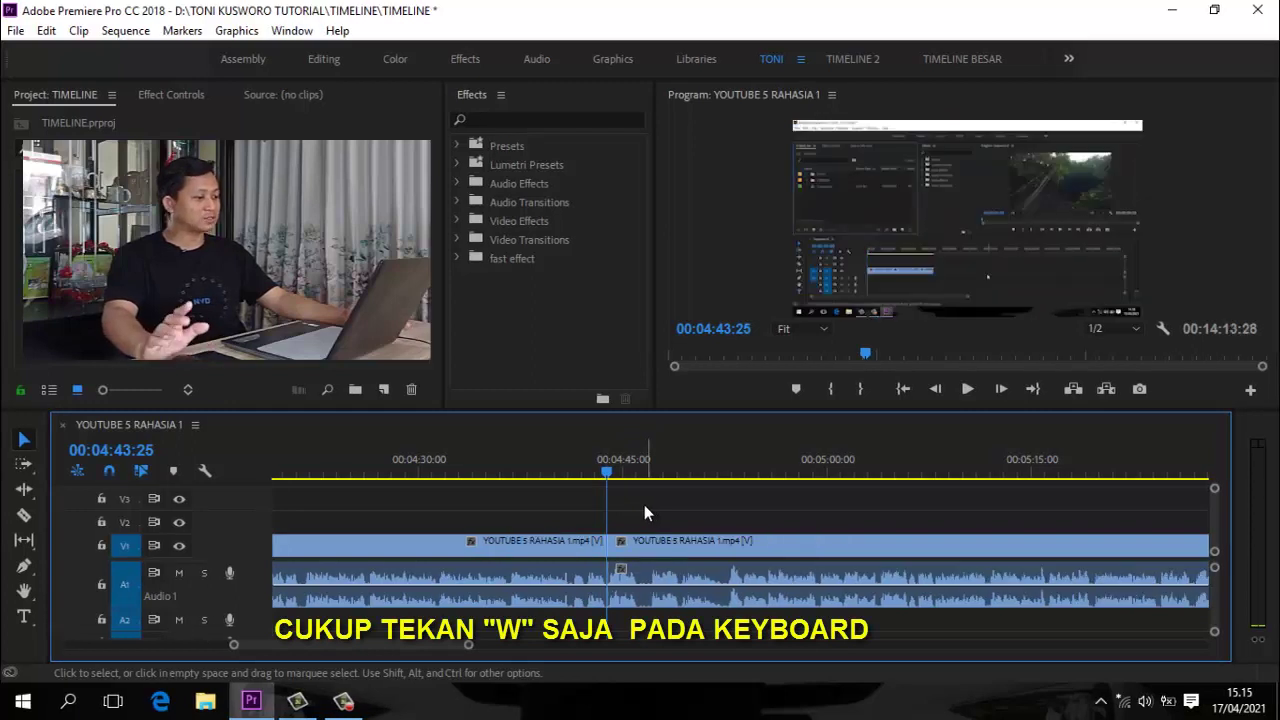